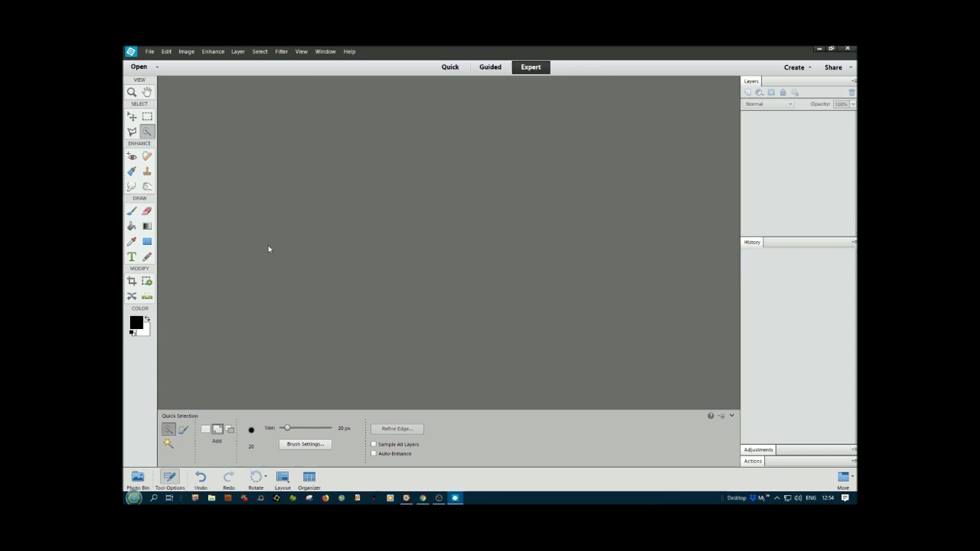
Bring FastStone Image Viewer forward and go to the Templates favourite folder
left_click(167, 52)
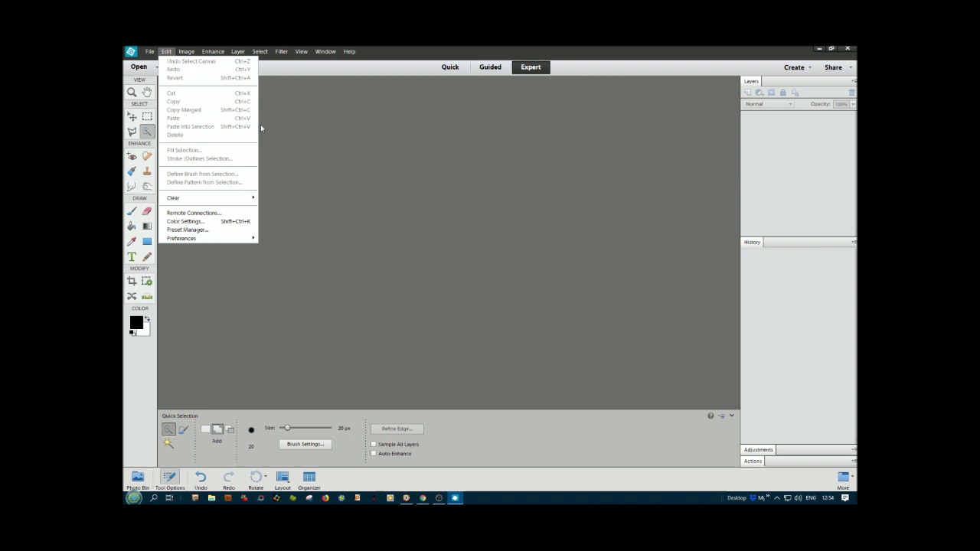
left_click(370, 233)
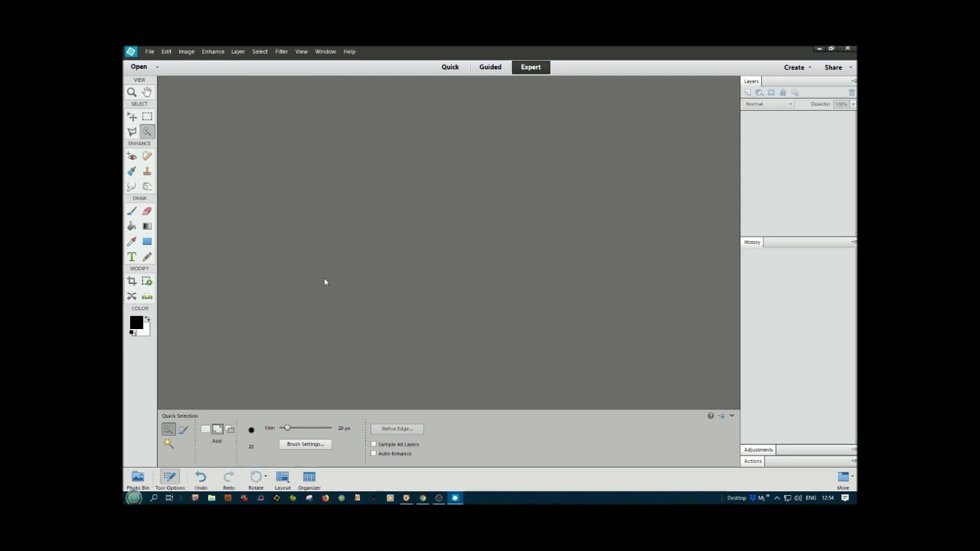
left_click(406, 498)
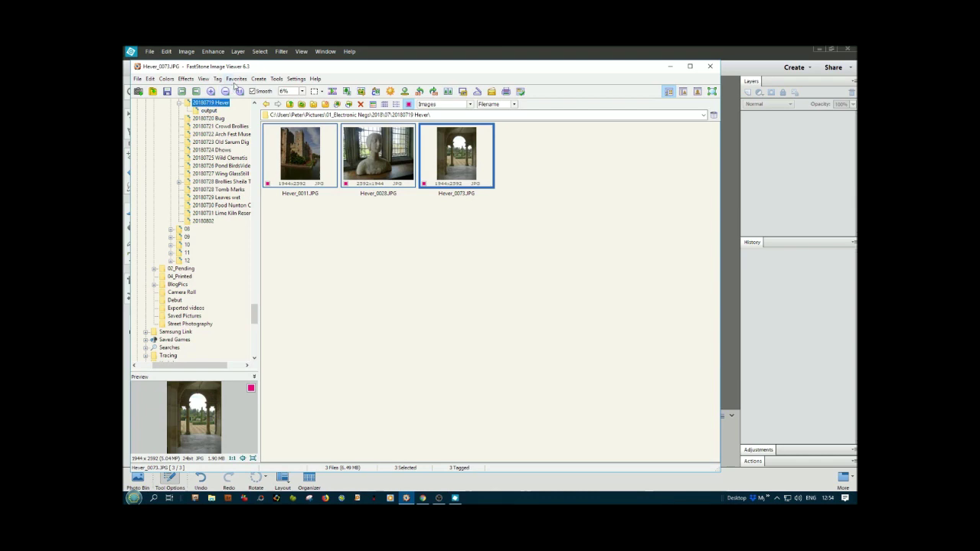
left_click(235, 78)
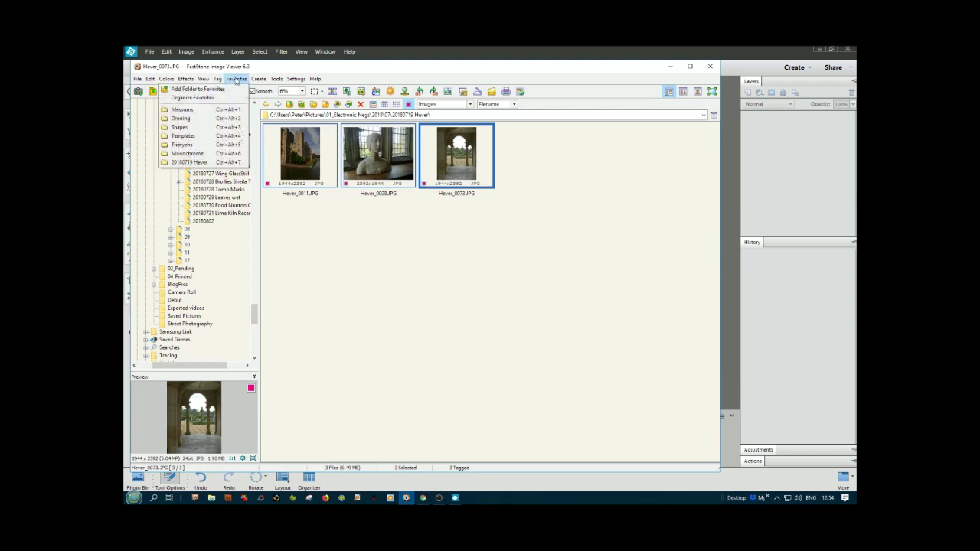
left_click(182, 136)
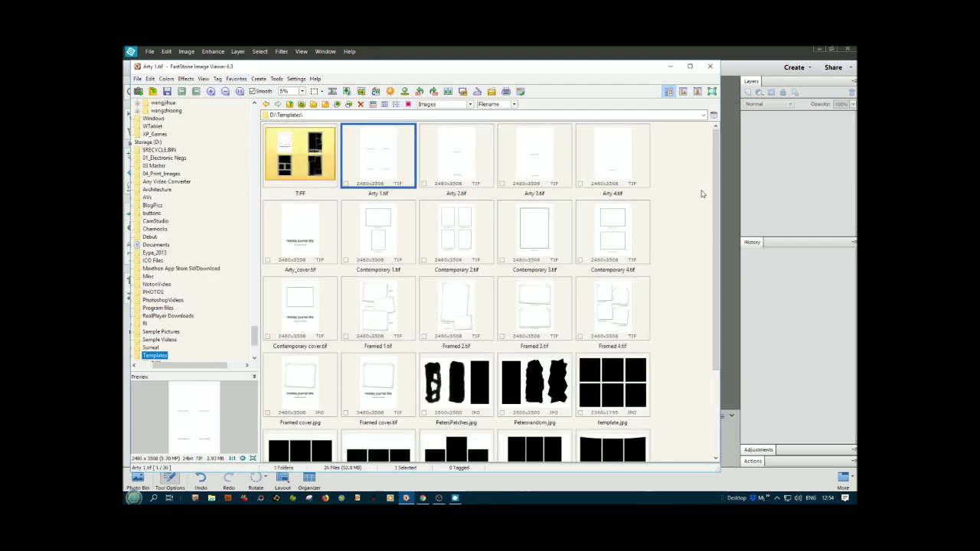
Send triptych_1.jpg to Photoshop Elements via Edit with External Program
scroll(682, 288, "down", 3)
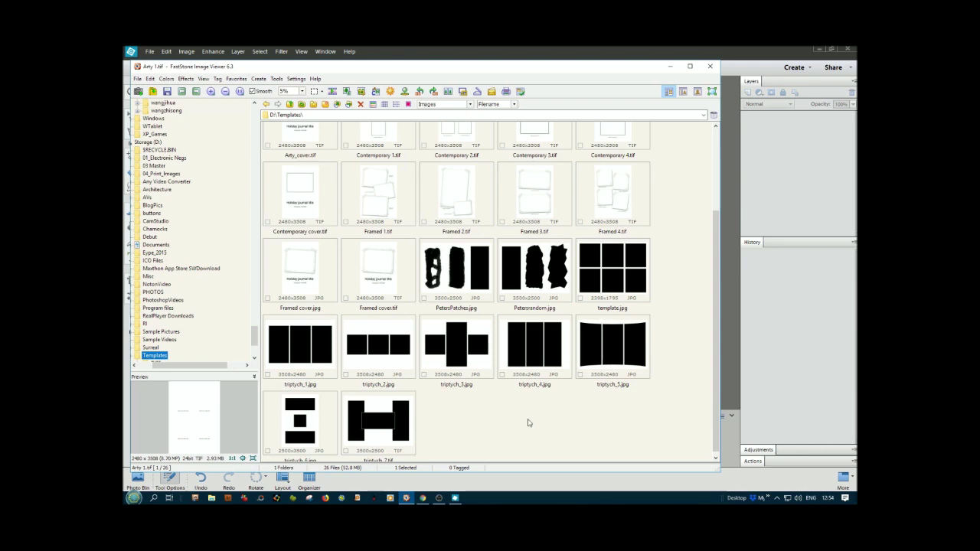
mouse_move(528, 357)
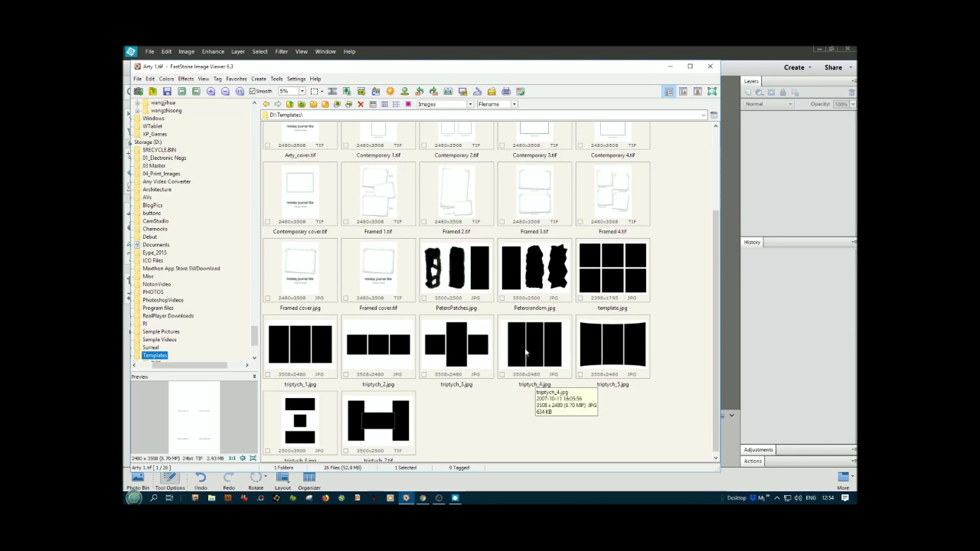
mouse_move(288, 346)
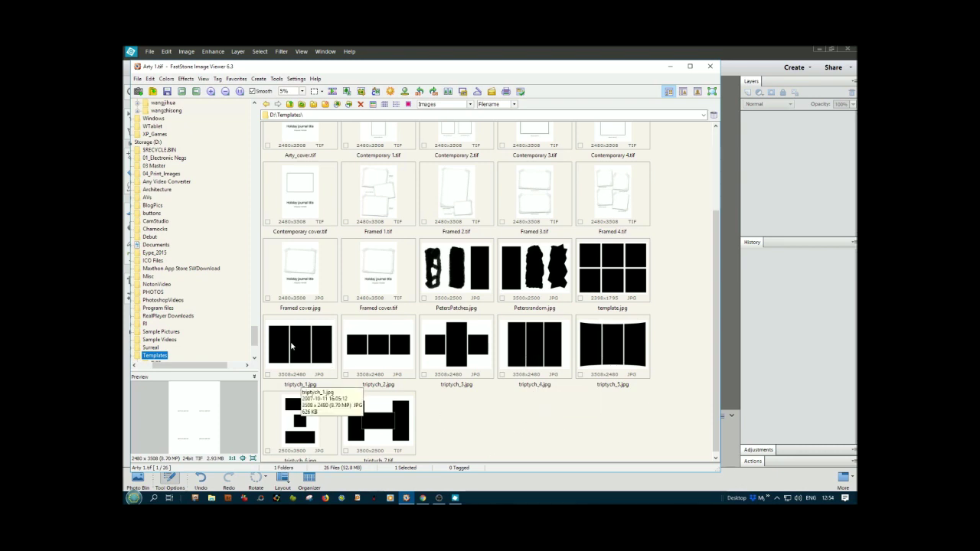
left_click(290, 346)
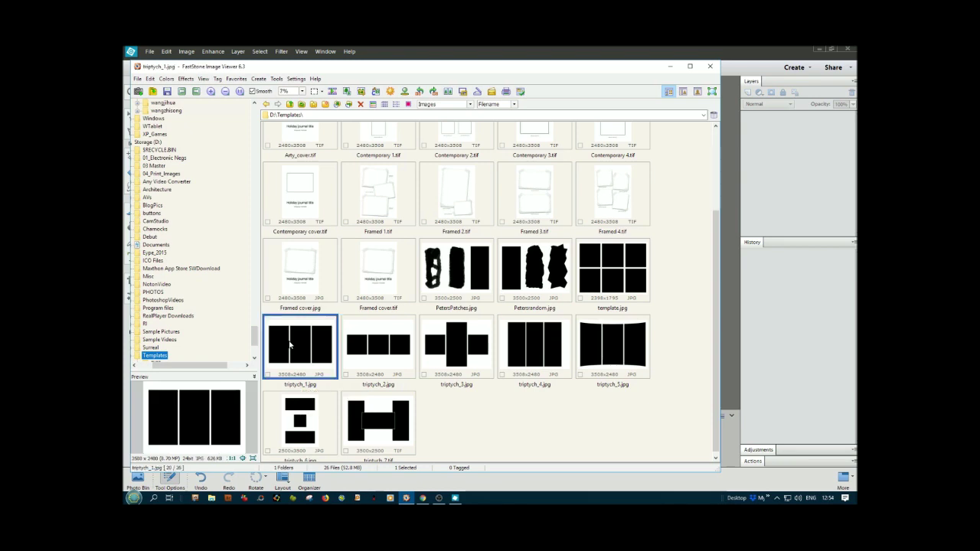
mouse_move(291, 327)
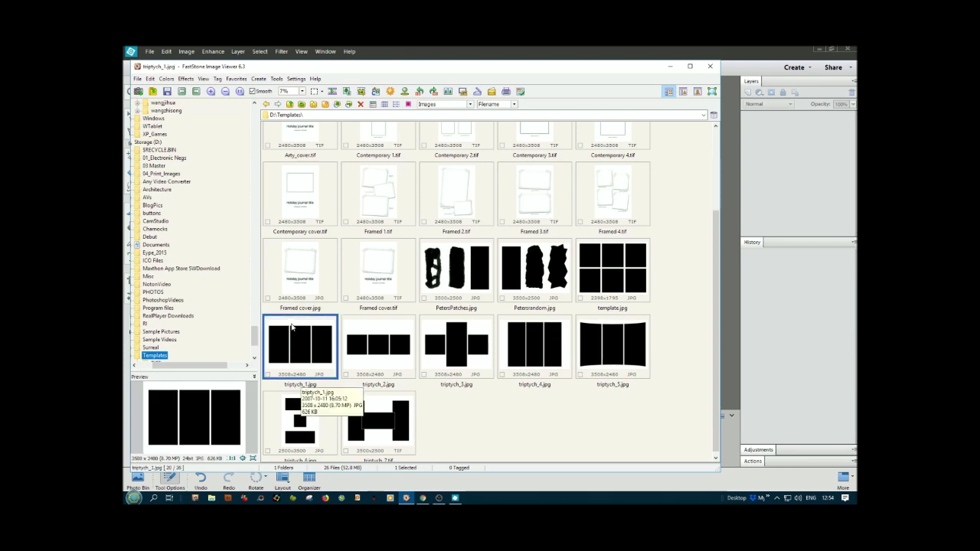
right_click(291, 327)
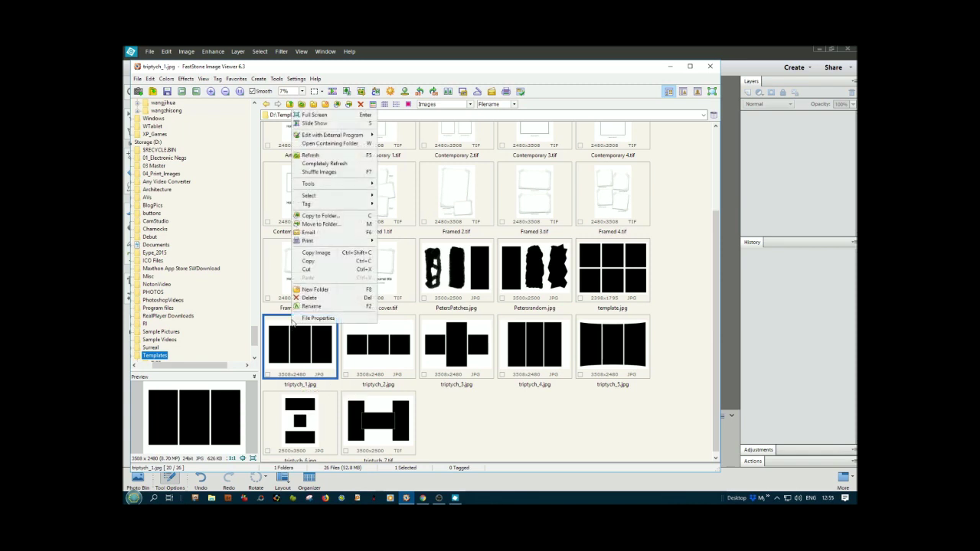
mouse_move(332, 137)
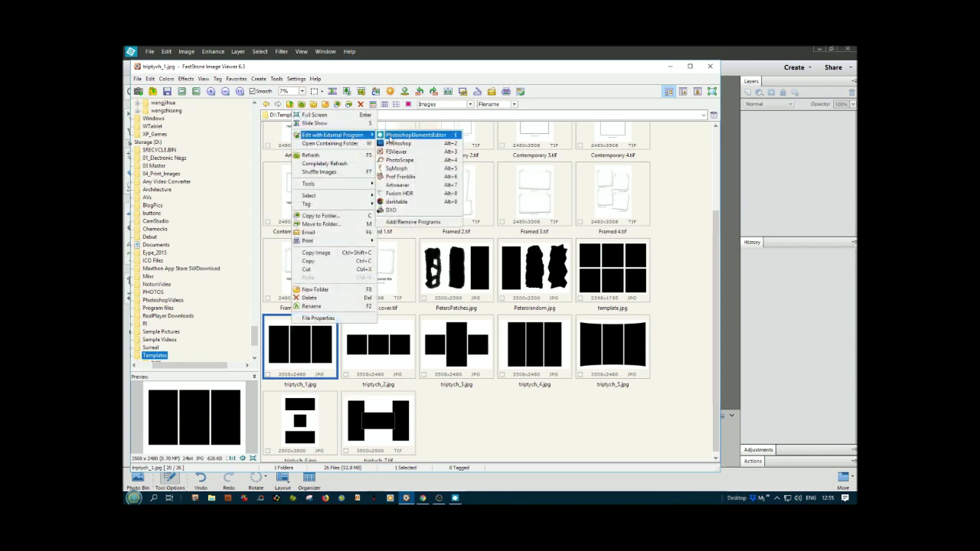
left_click(414, 135)
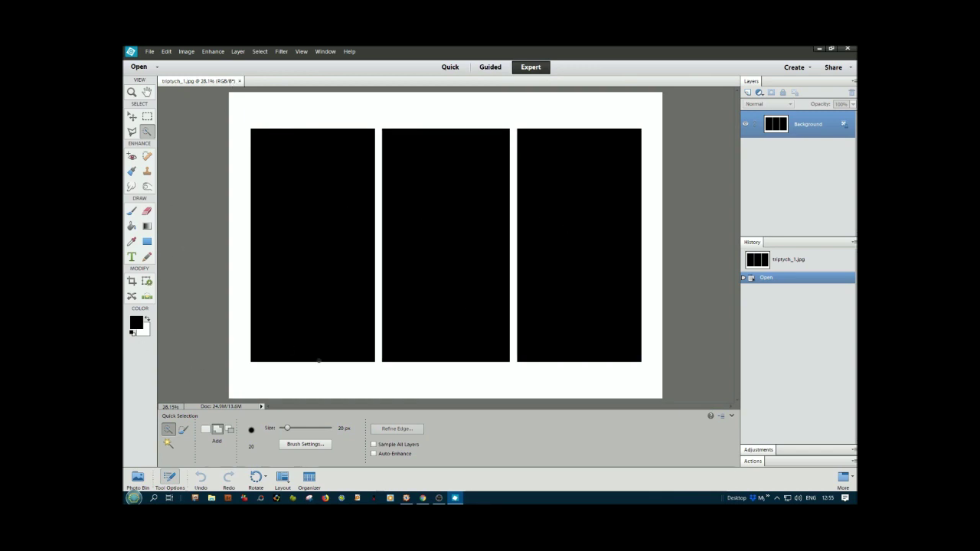
left_click(406, 498)
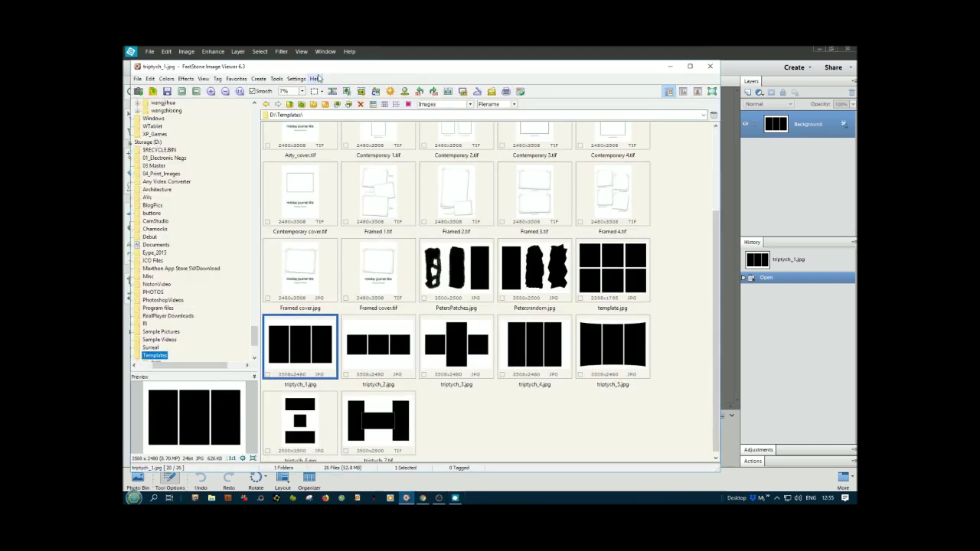
Filter 20180719 Hever to tagged files and send Hever_0011, 0028 and 0073 to Photoshop Elements
left_click(236, 78)
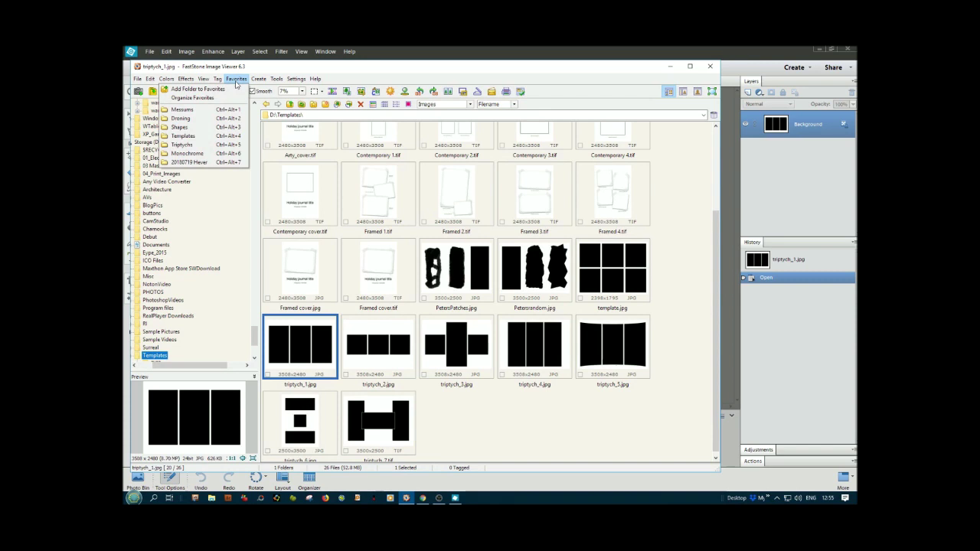
left_click(189, 162)
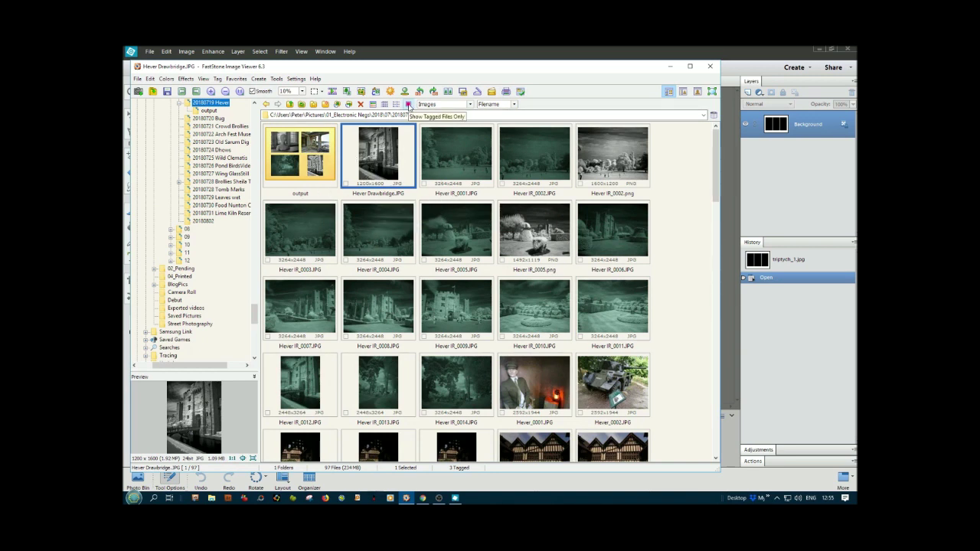
left_click(409, 107)
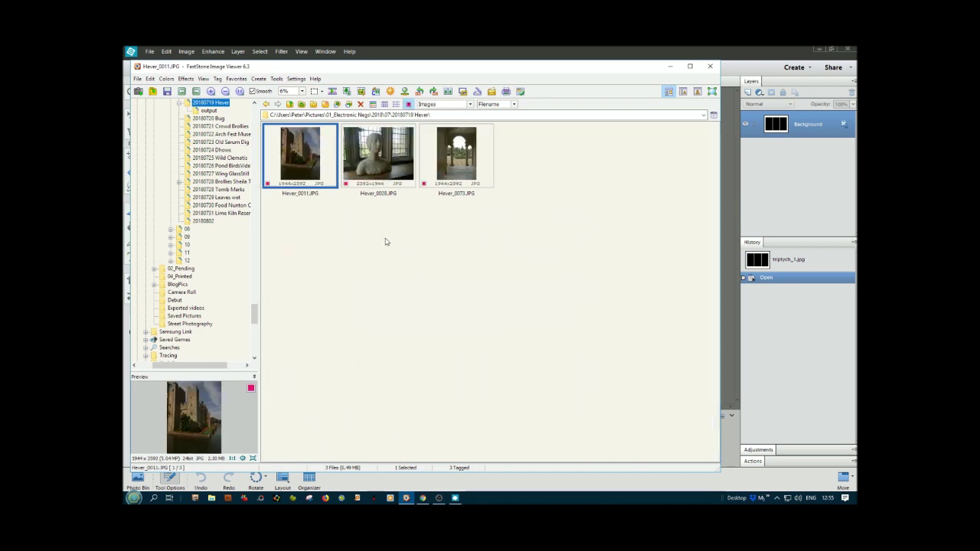
key("ctrl+a")
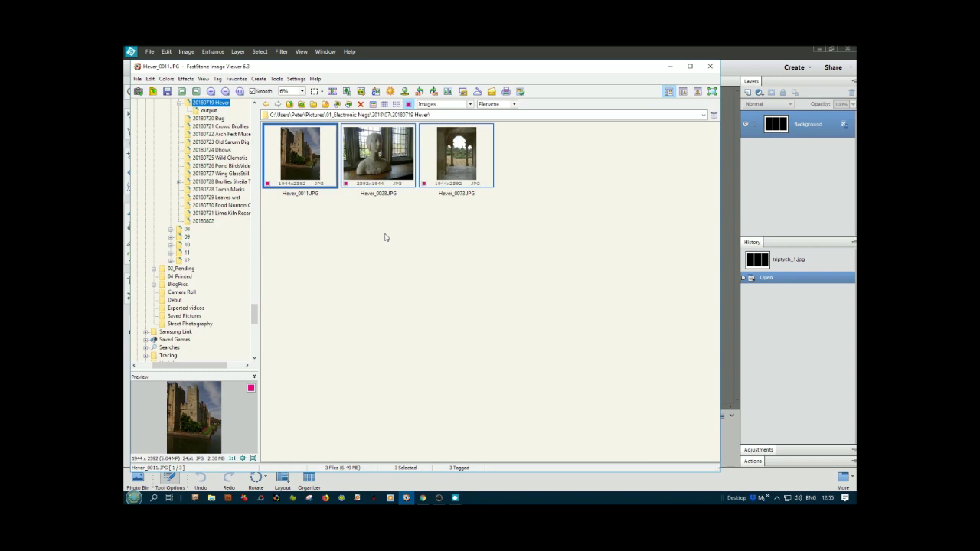
right_click(334, 142)
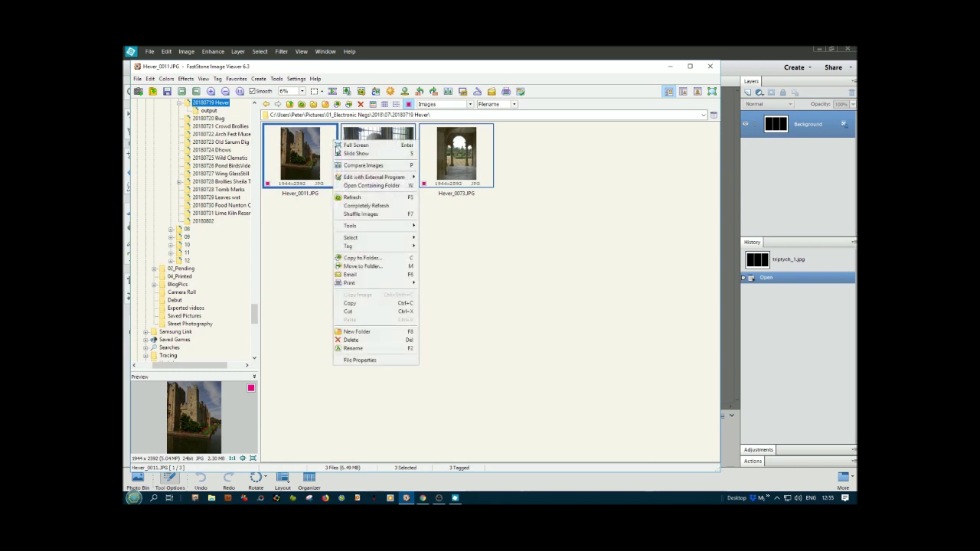
mouse_move(368, 182)
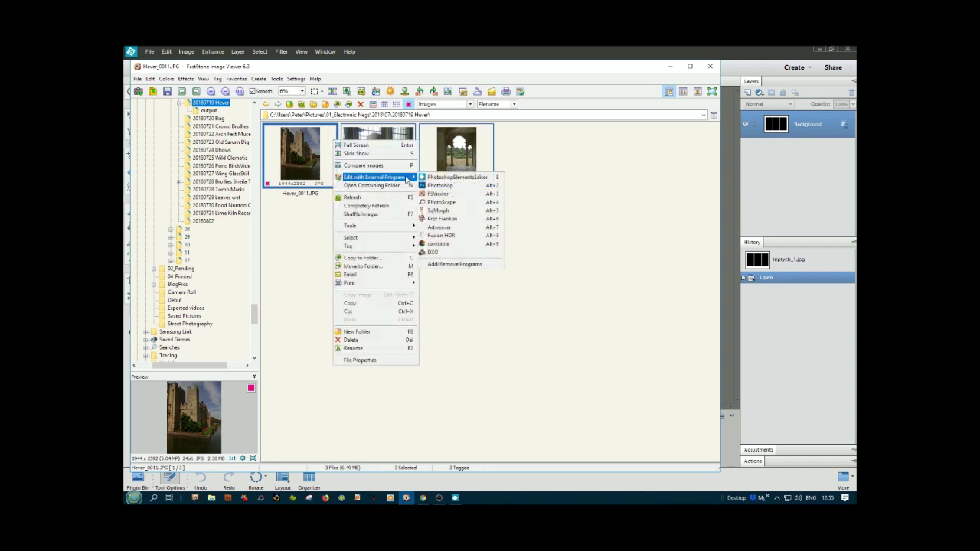
left_click(463, 177)
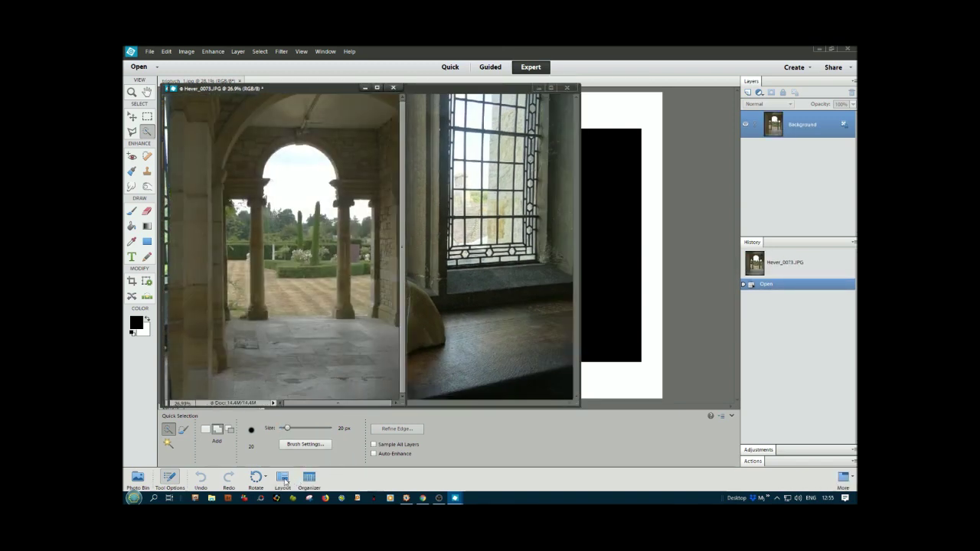
Consolidate all document windows into tabs and move Hever_0073 to the last tab
left_click(283, 481)
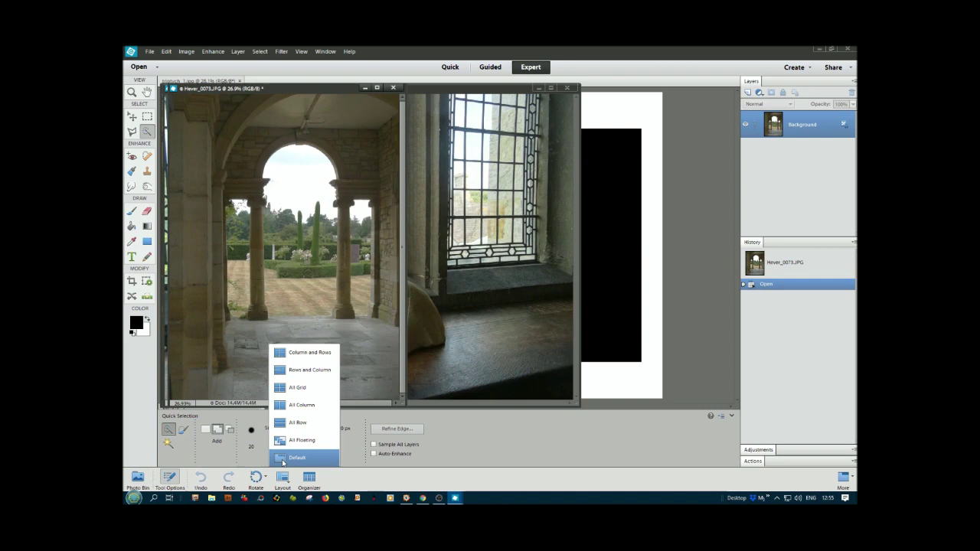
left_click(286, 457)
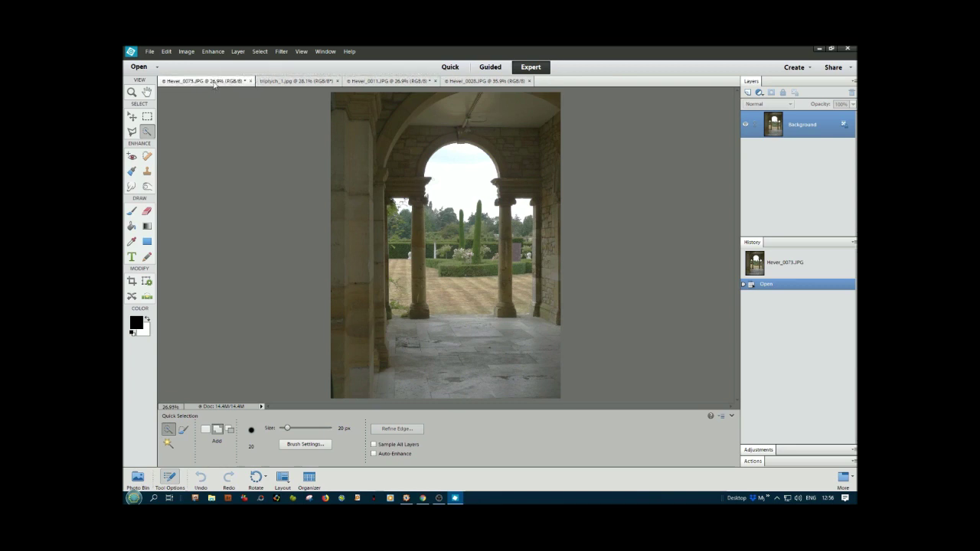
left_click_drag(213, 85, 583, 88)
Check each tab in turn, ending on the Hever_0011 castle photo
left_click(208, 83)
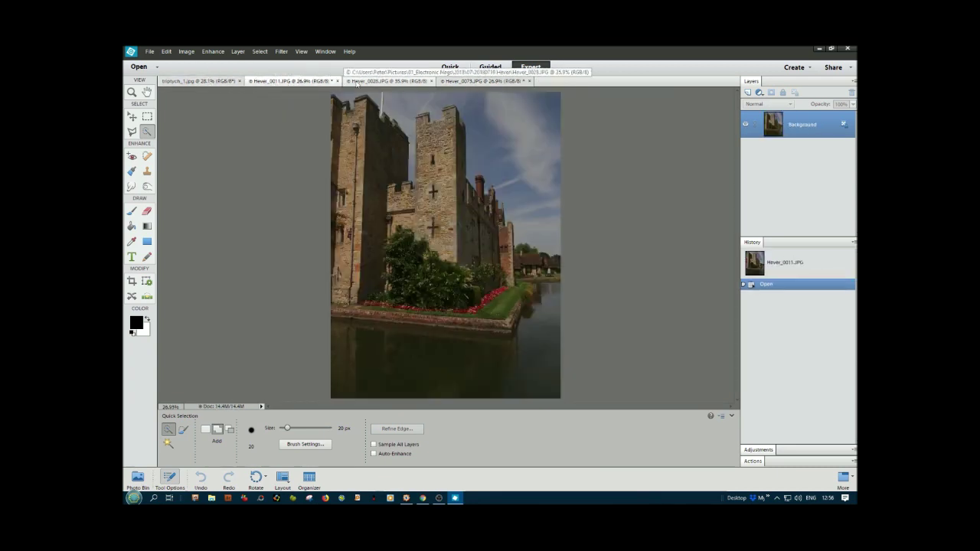
left_click(374, 83)
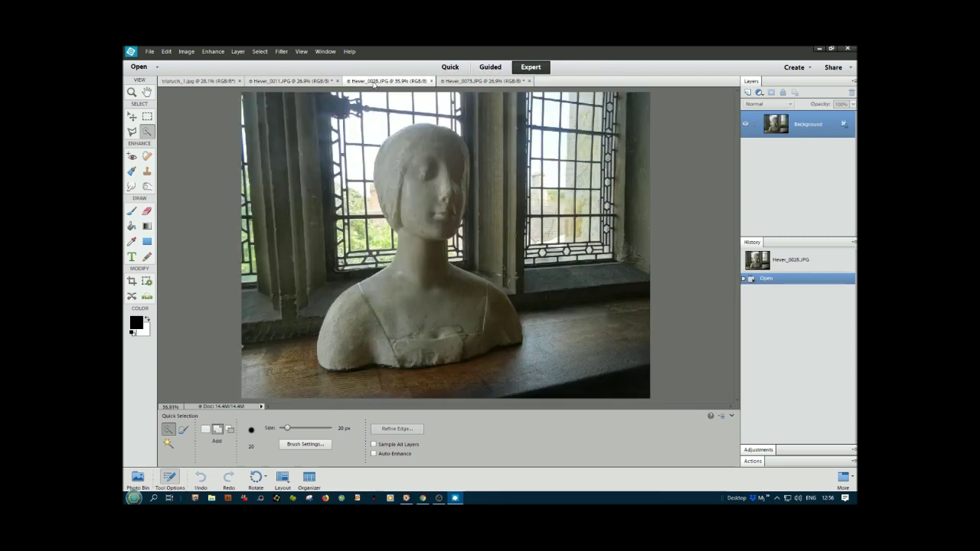
left_click(459, 81)
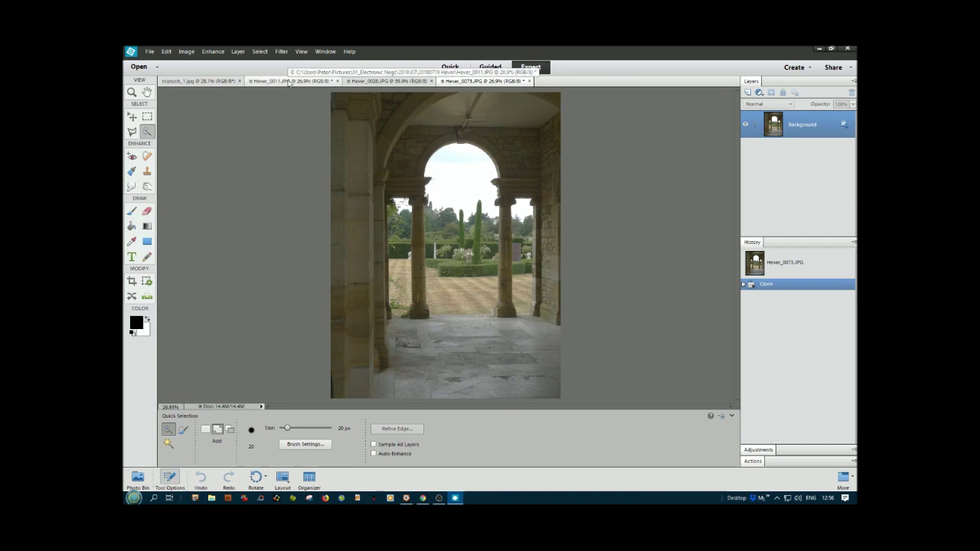
left_click(289, 83)
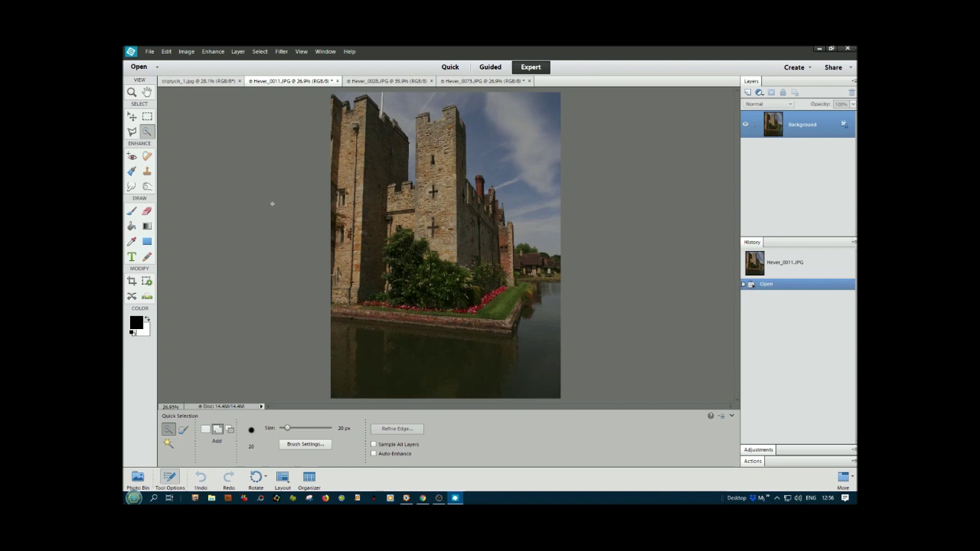
Select all and apply a perspective free transform so the castle towers stand upright
key("ctrl+a")
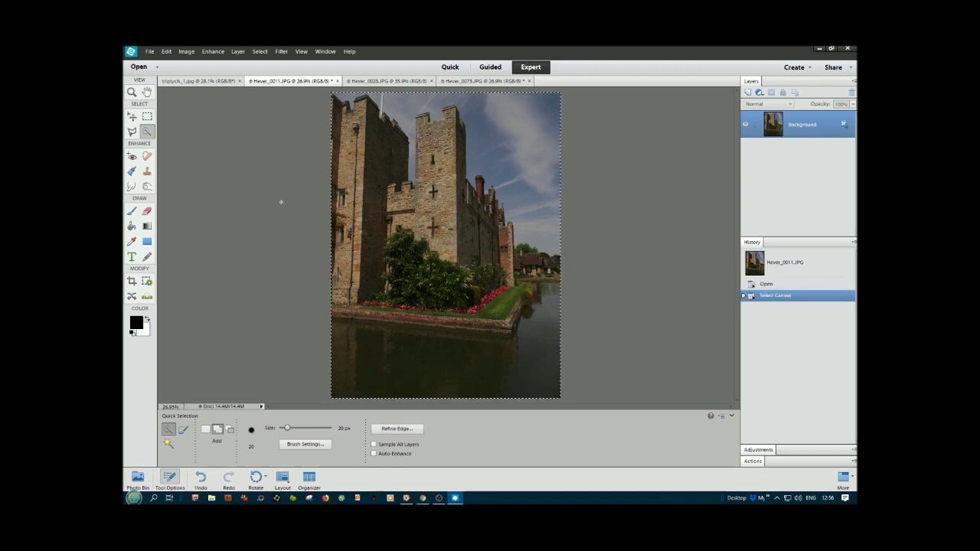
key("ctrl+t")
right_click(397, 181)
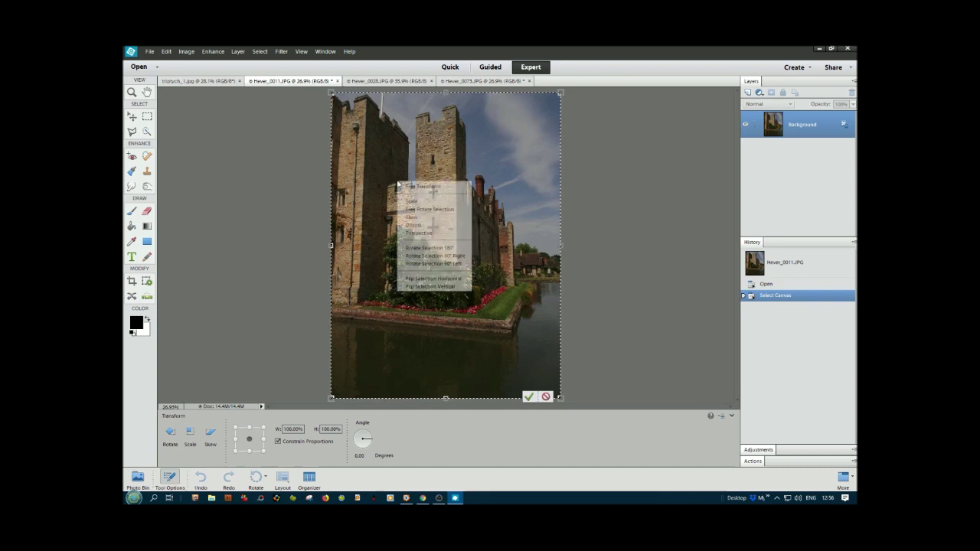
left_click(419, 232)
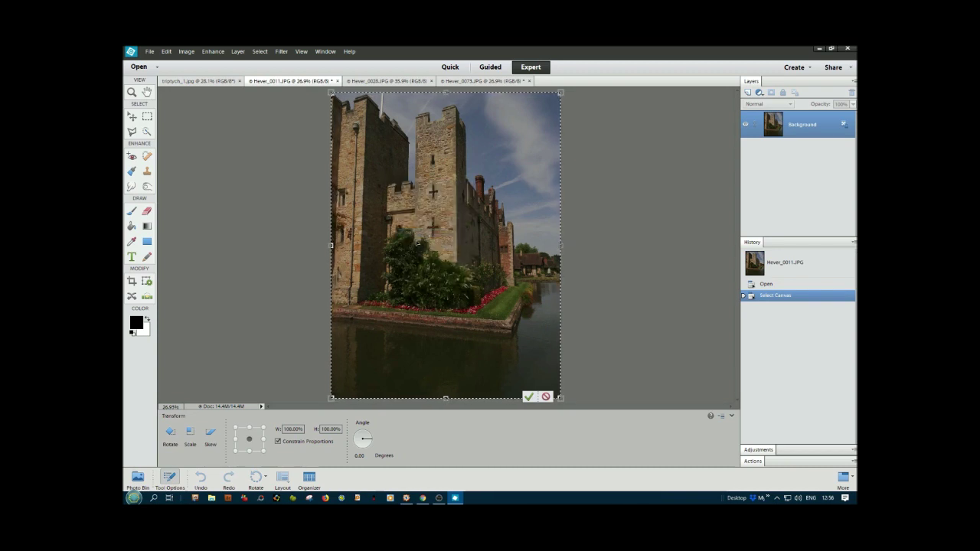
left_click_drag(424, 237, 417, 243)
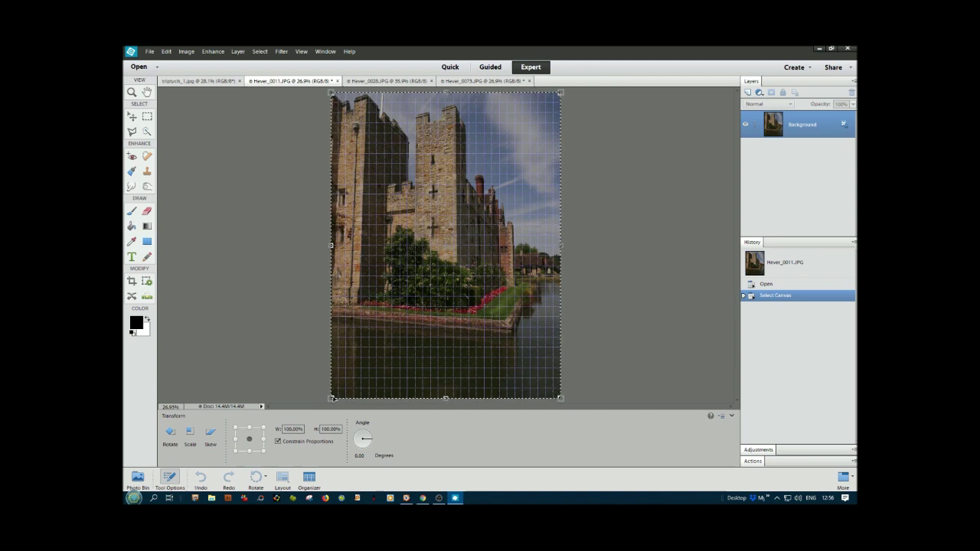
left_click_drag(335, 399, 331, 398)
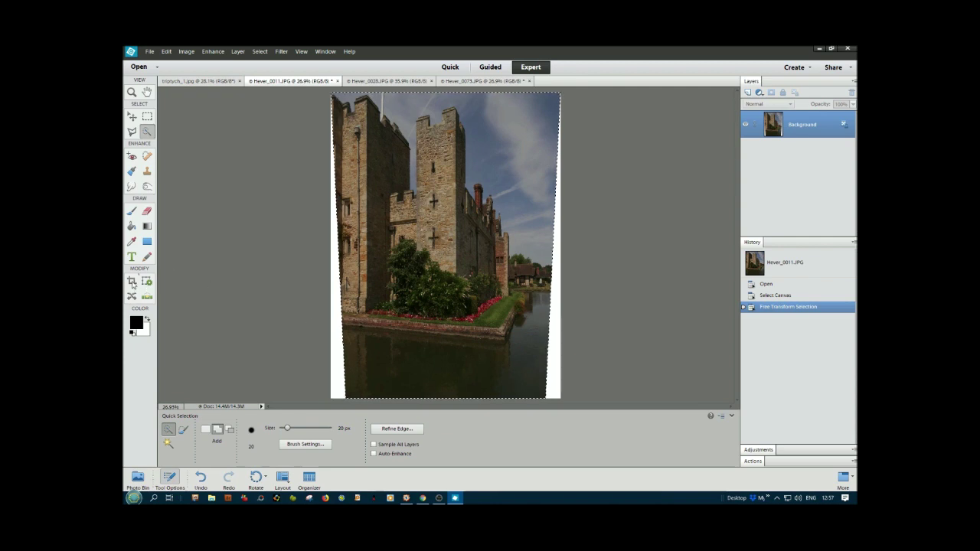
left_click(134, 283)
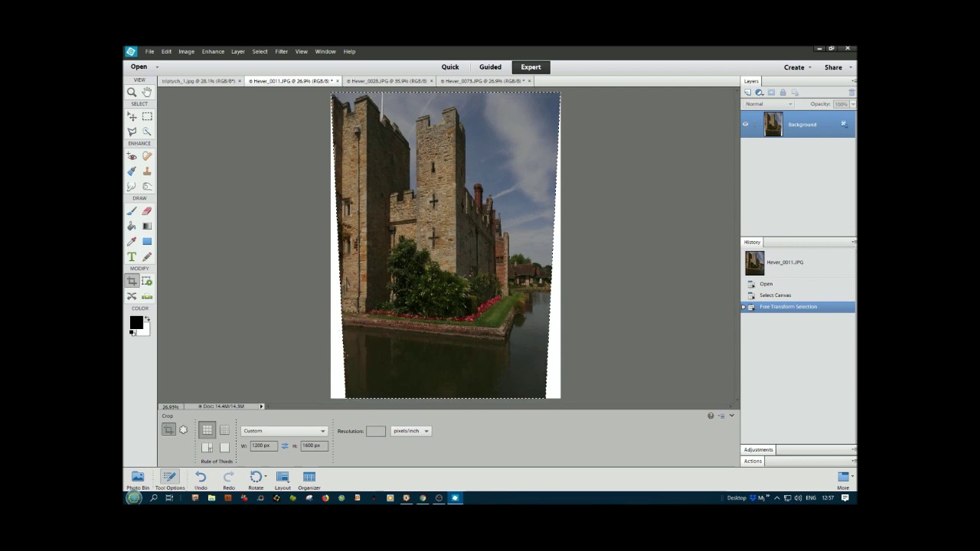
Deselect and crop the castle to a 3:4, 1200 × 1600 px portrait excluding the white edges
key("ctrl+d")
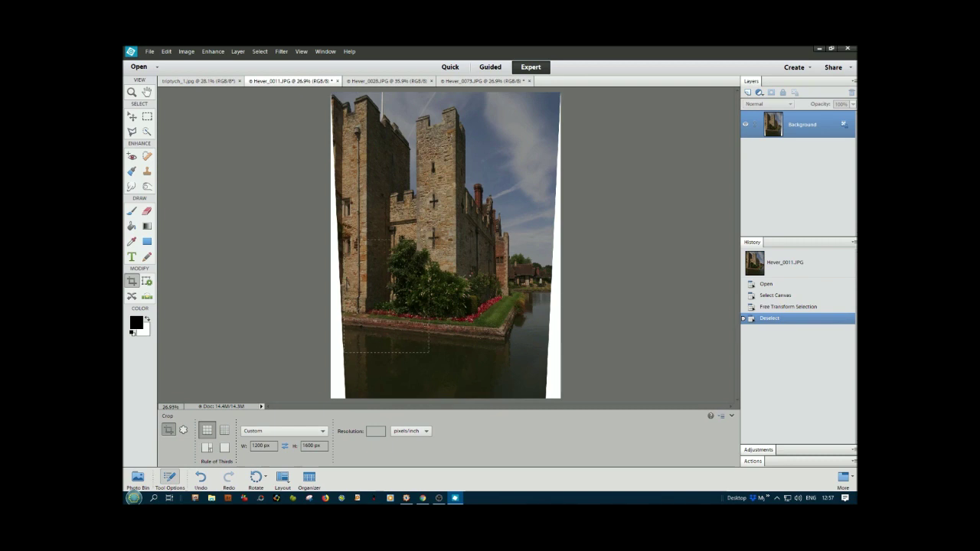
left_click_drag(429, 242, 553, 140)
left_click_drag(589, 95, 591, 91)
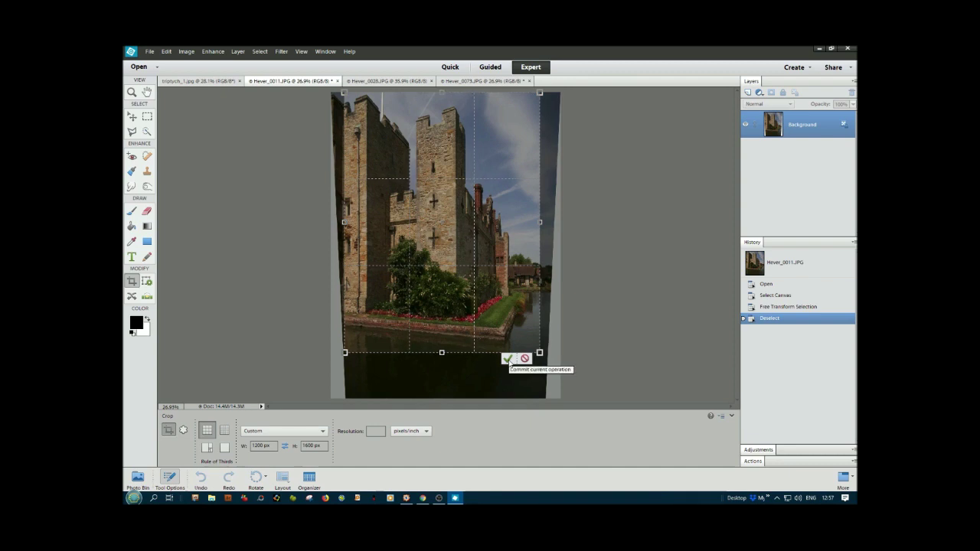
left_click(508, 359)
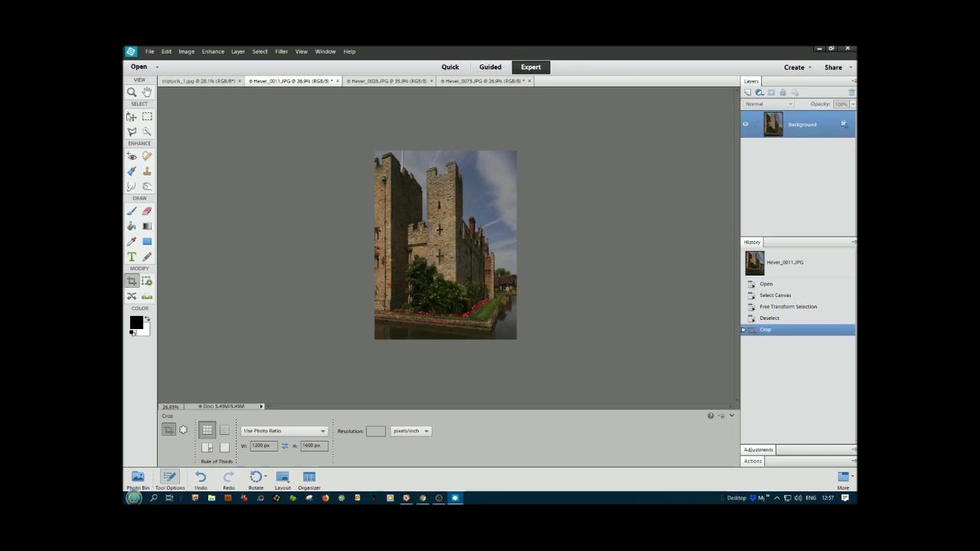
double_click(147, 93)
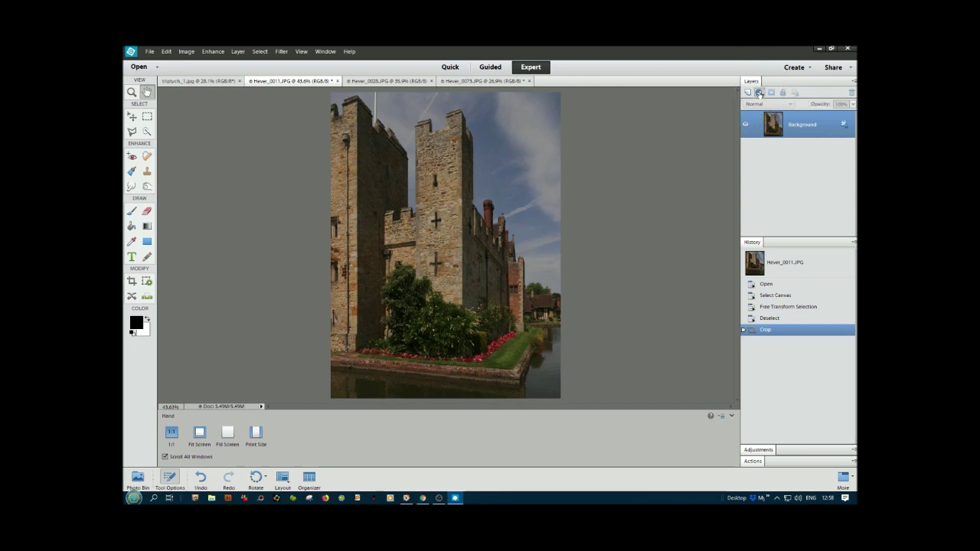
Add a Levels adjustment layer set to Auto and flatten it into the castle photo
left_click(759, 93)
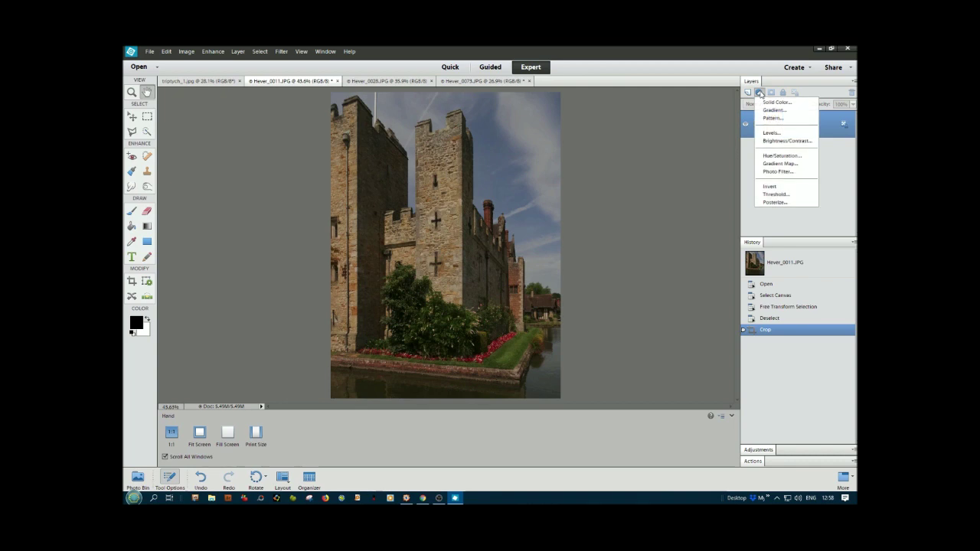
left_click(775, 135)
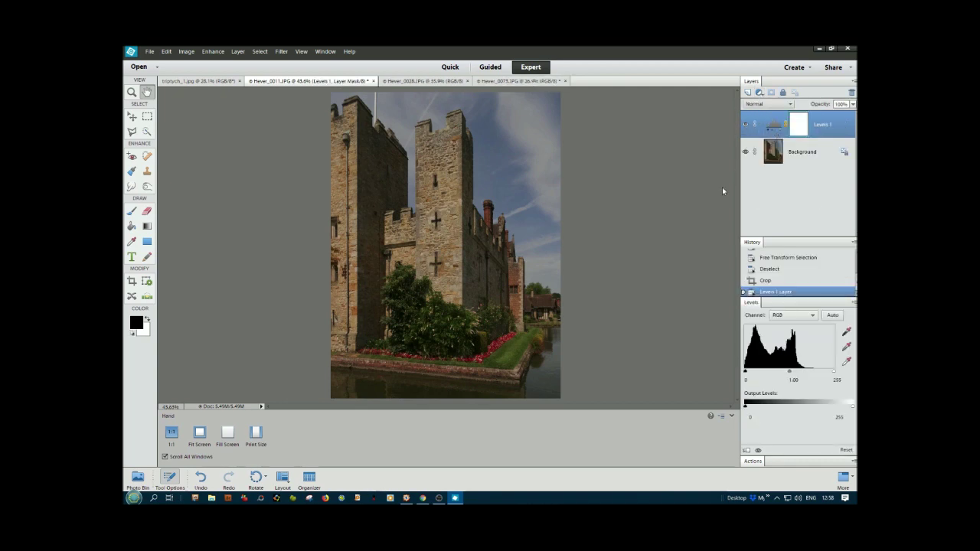
left_click(838, 315)
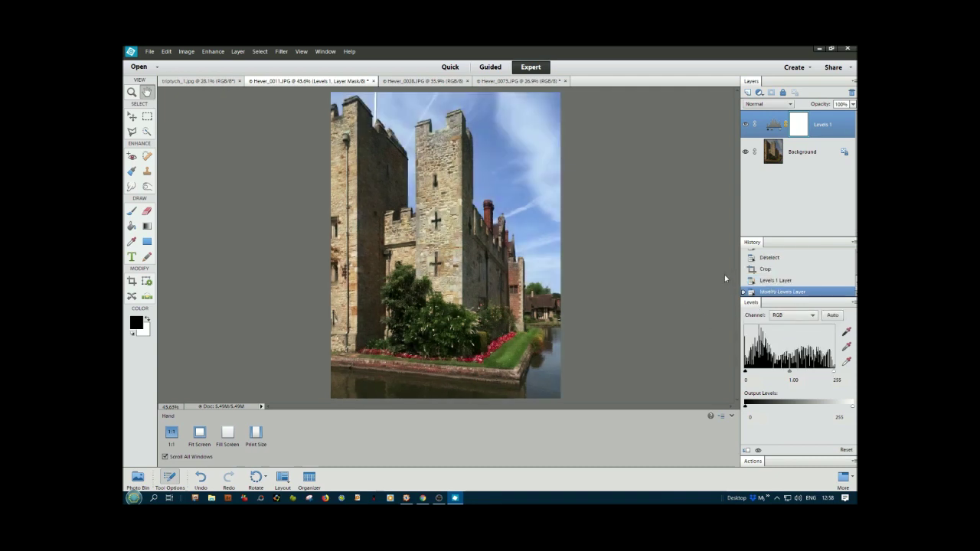
left_click(853, 82)
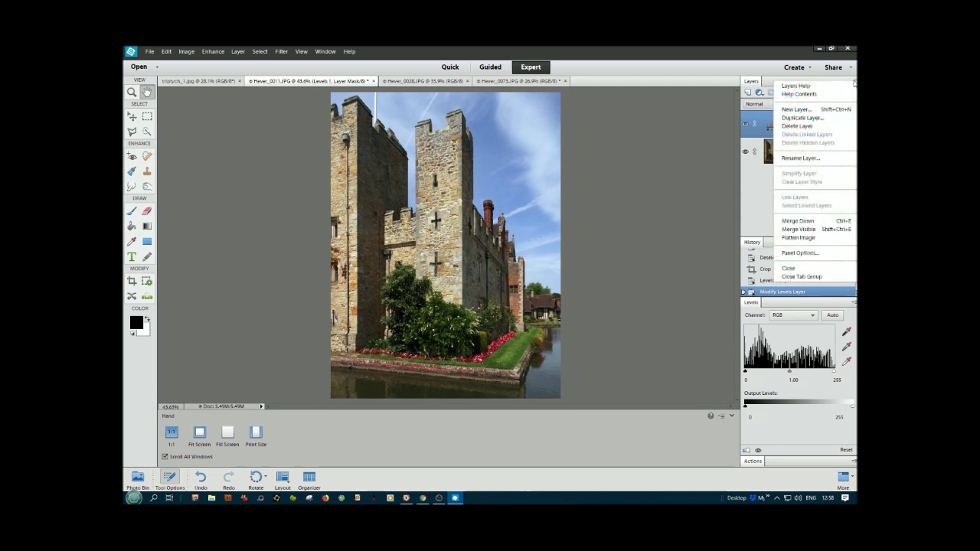
left_click(793, 238)
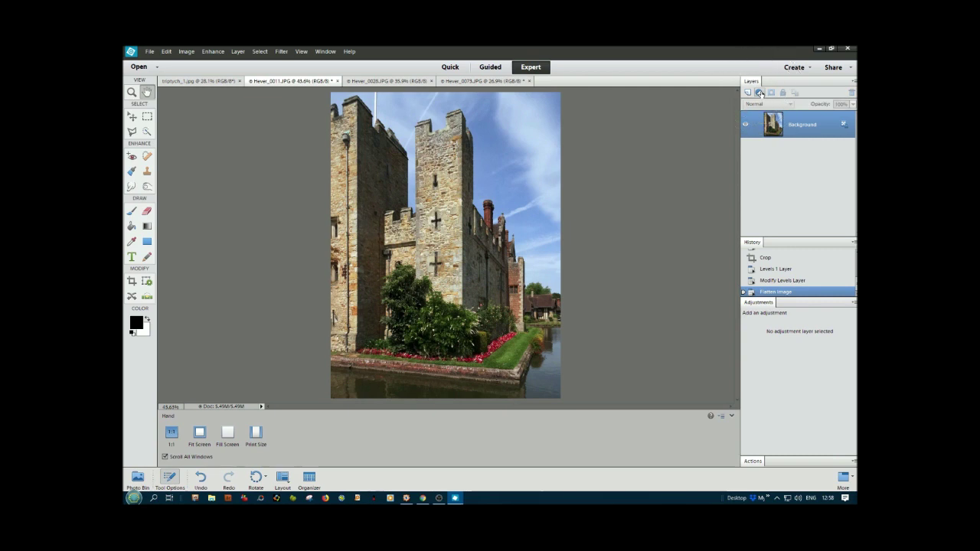
Make the castle black and white with a Gradient Map layer and flatten again
left_click(759, 92)
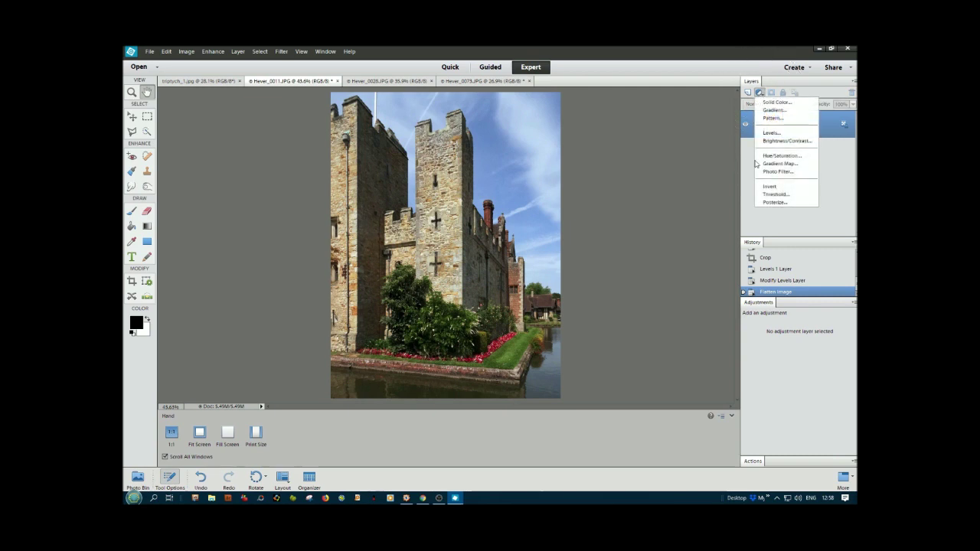
left_click(779, 163)
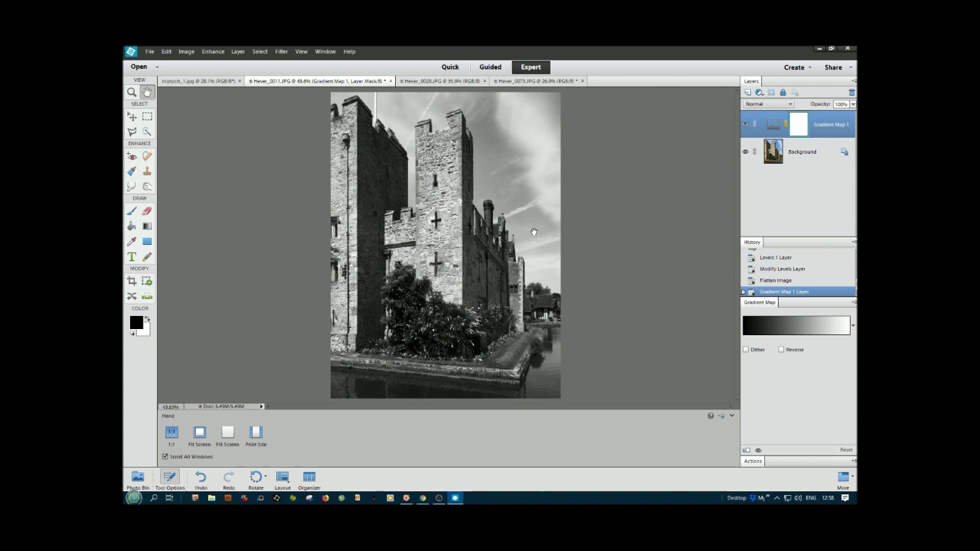
left_click(852, 83)
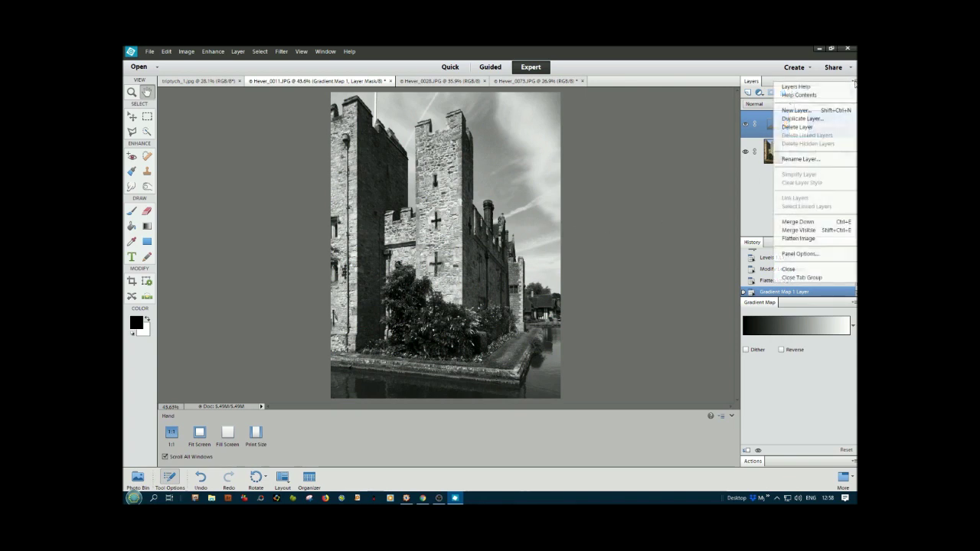
left_click(787, 239)
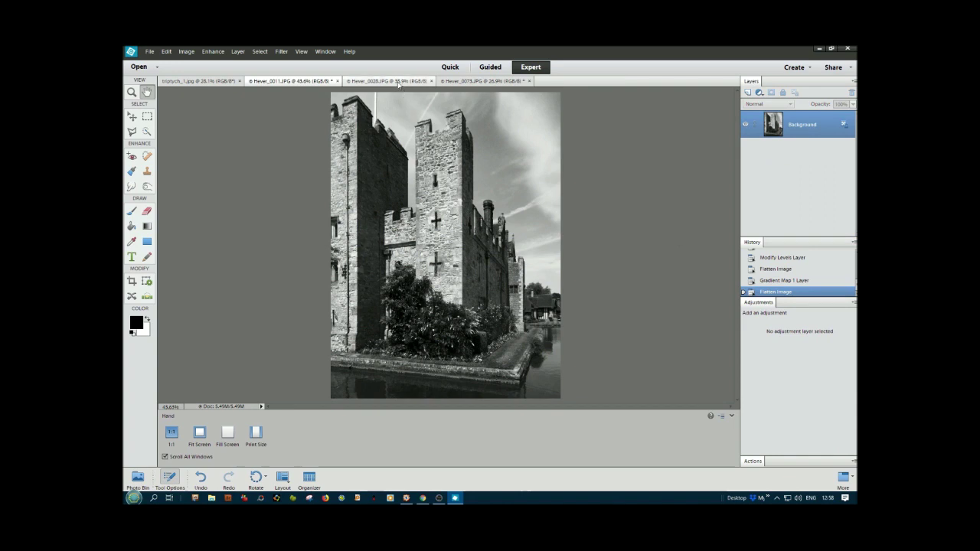
left_click(390, 80)
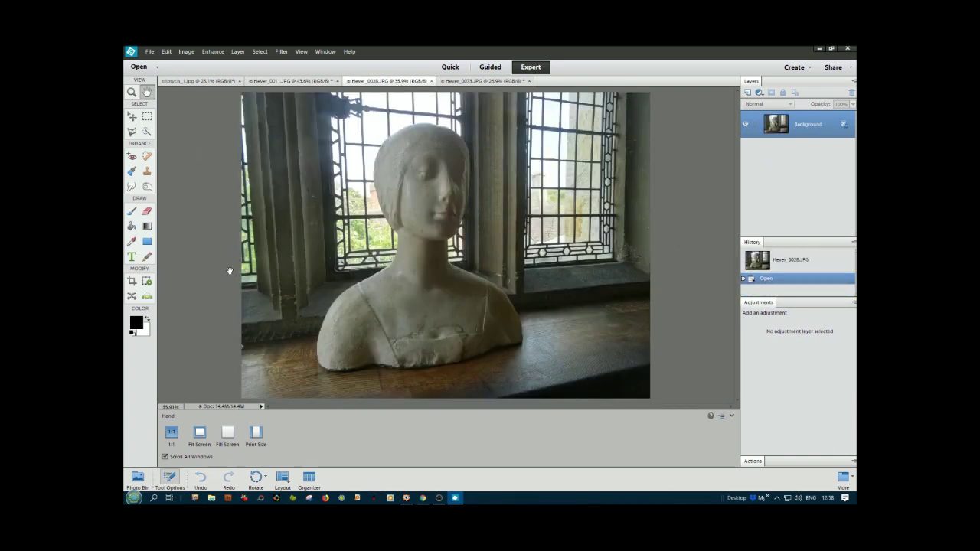
Crop the Hever_0028 photo to a 3:4 portrait framing the bust
left_click(132, 282)
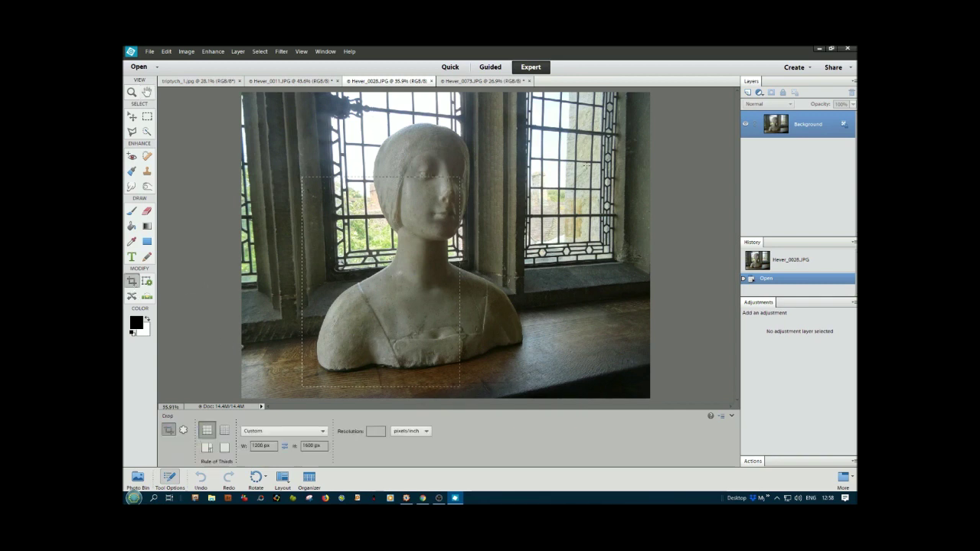
left_click_drag(653, 94, 653, 94)
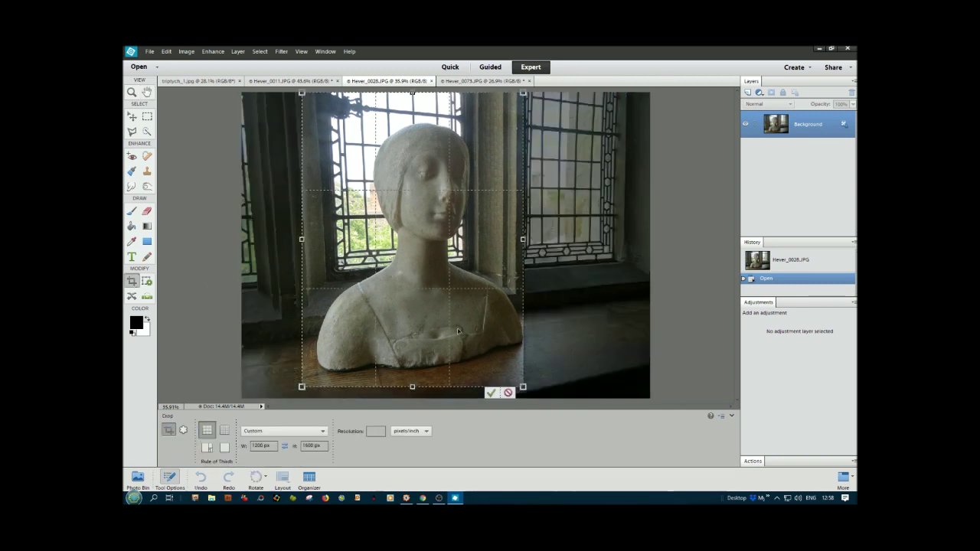
mouse_move(455, 334)
left_mouse_down()
mouse_move(463, 330)
mouse_move(452, 347)
left_mouse_up()
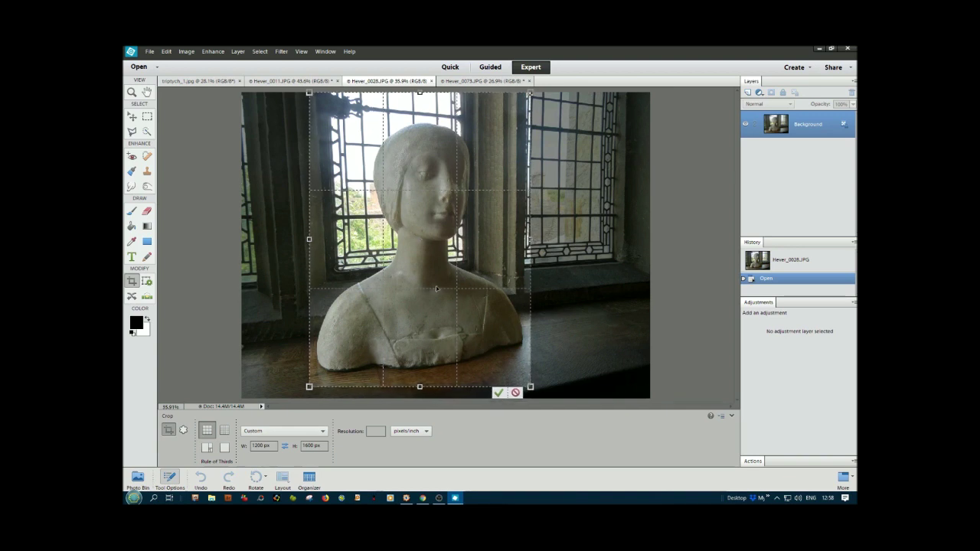
left_click(499, 392)
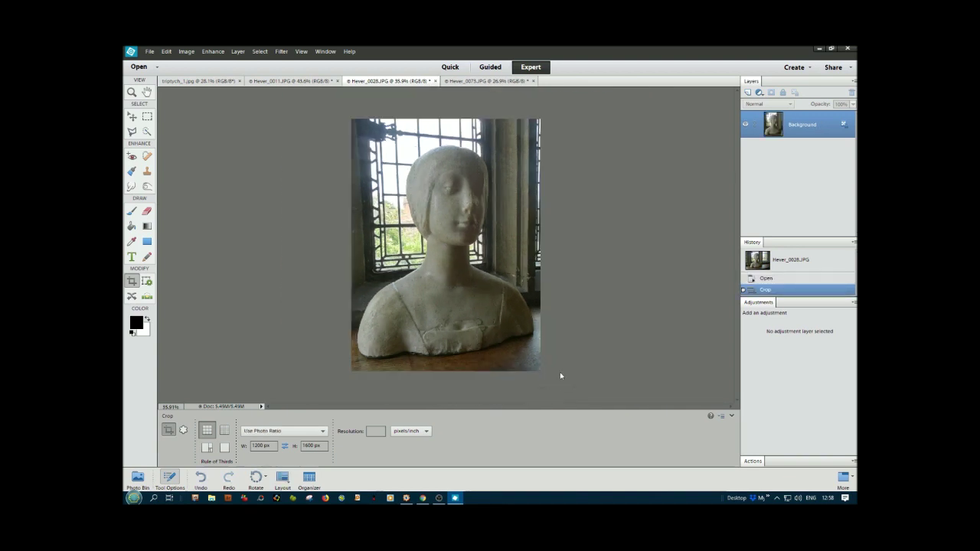
Turn the bust greyscale with a Gradient Map layer and flatten the image
left_click(759, 92)
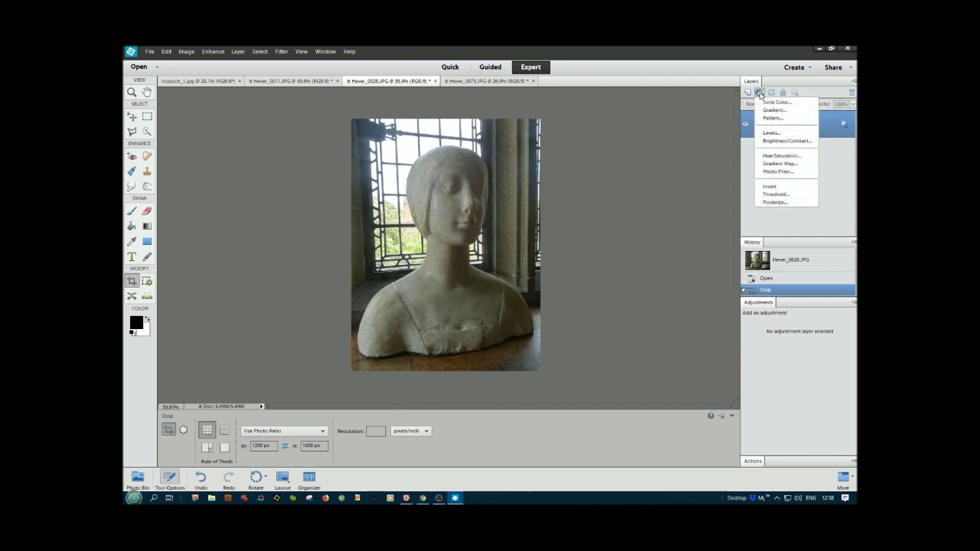
left_click(779, 163)
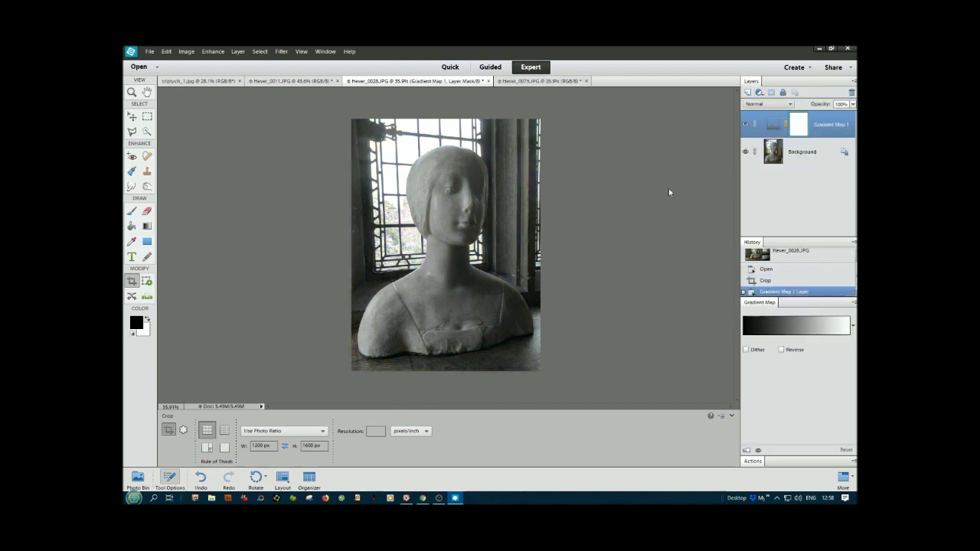
left_click(853, 82)
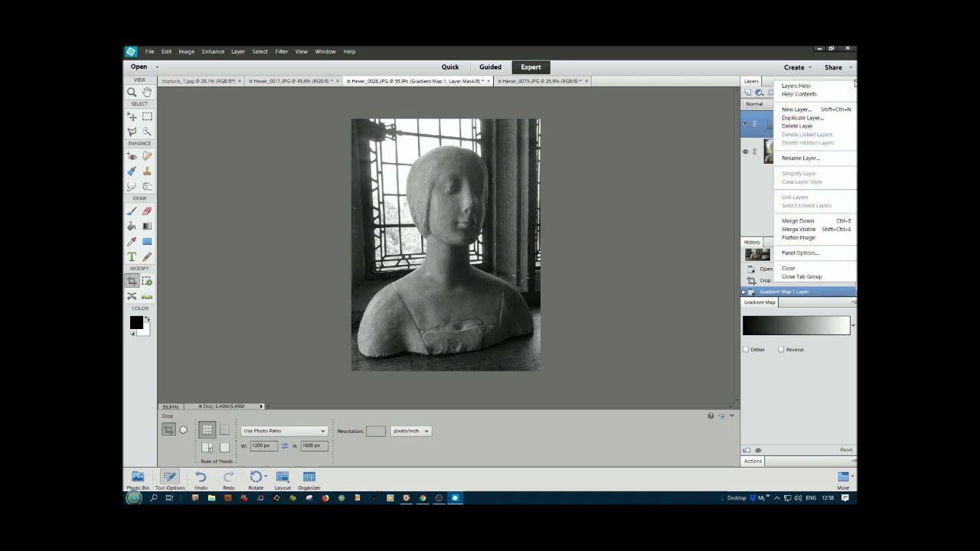
left_click(787, 239)
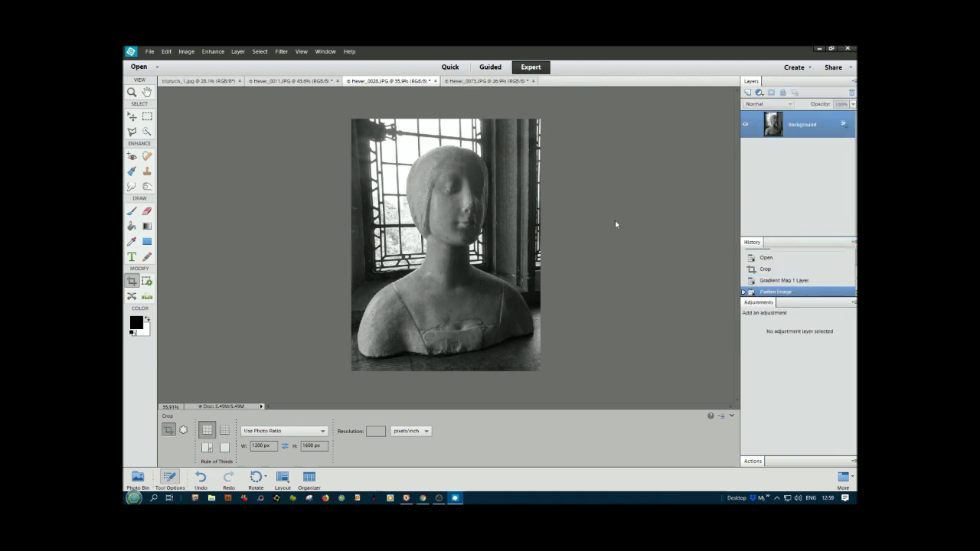
left_click(484, 81)
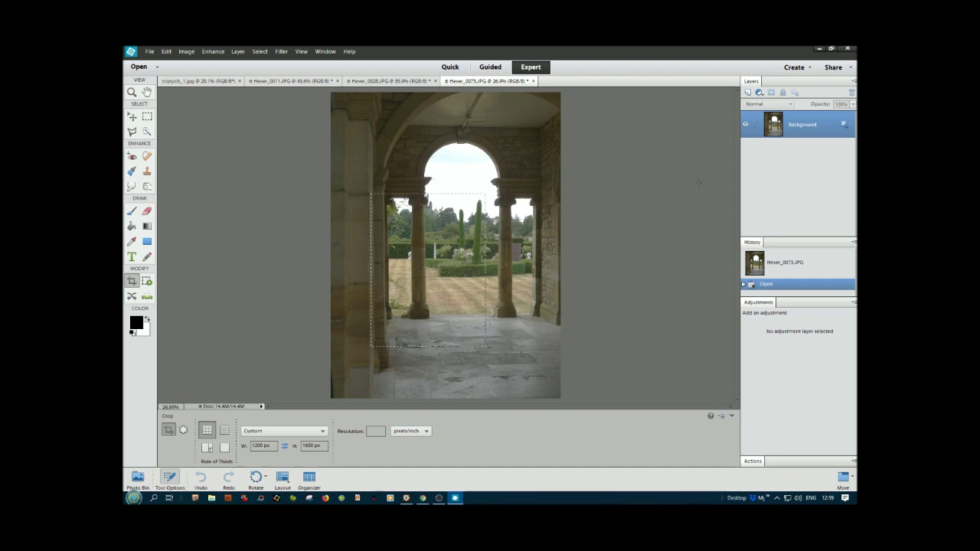
Draw, resize and nudge a 3:4 crop box around the arch and columns, then commit it
left_click_drag(698, 182, 780, 65)
left_click_drag(560, 93, 560, 93)
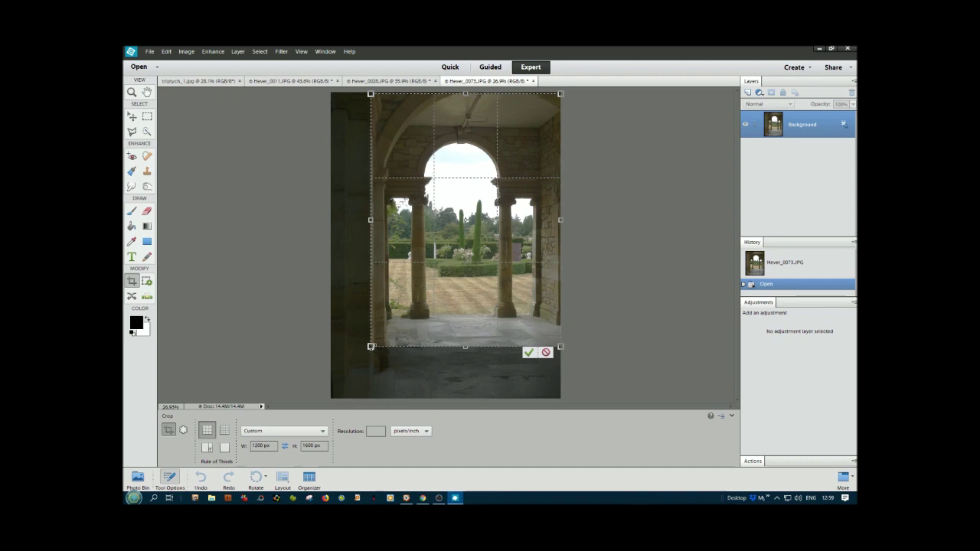
left_click_drag(371, 346, 396, 326)
left_click_drag(465, 296, 454, 295)
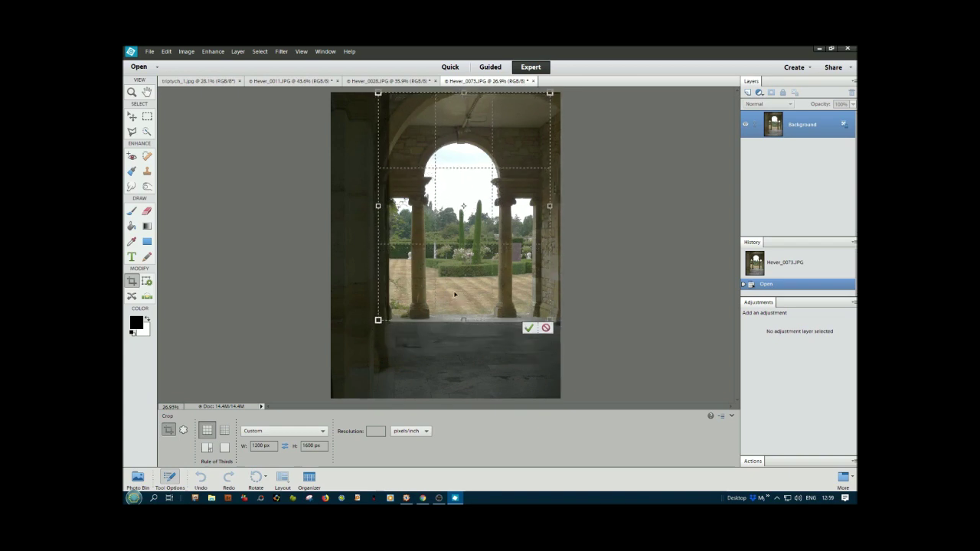
left_click_drag(454, 294, 454, 301)
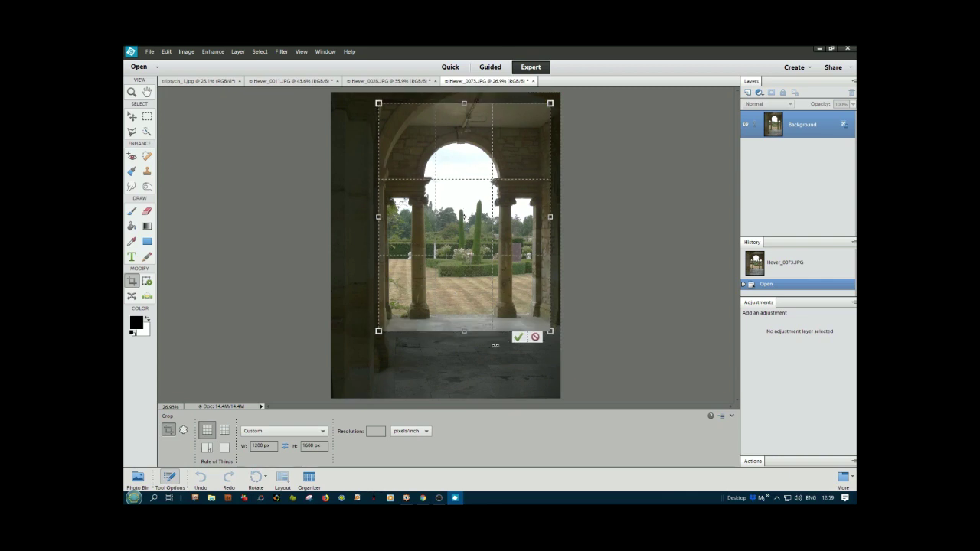
left_click(518, 336)
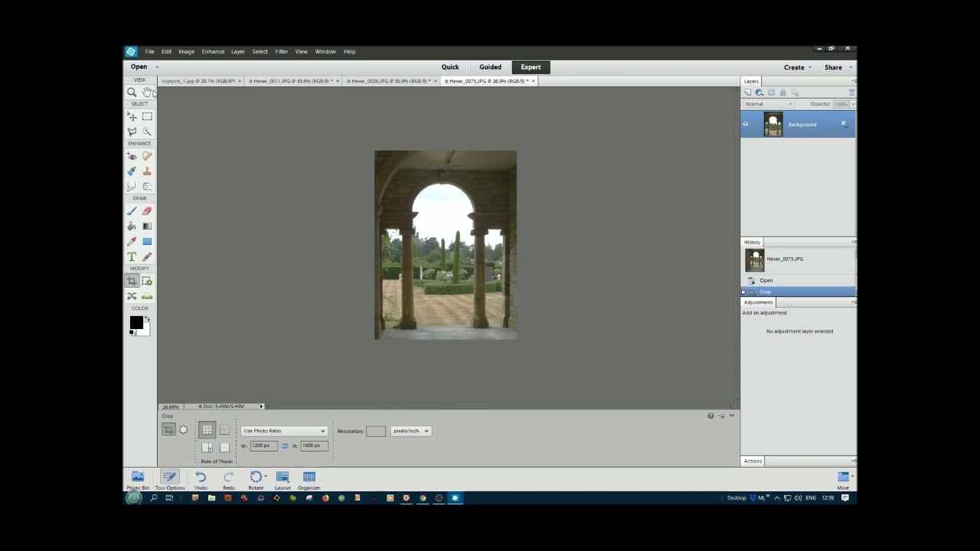
Fit the cropped arcade photo to the window and add a Gradient Map to make it monochrome
double_click(146, 93)
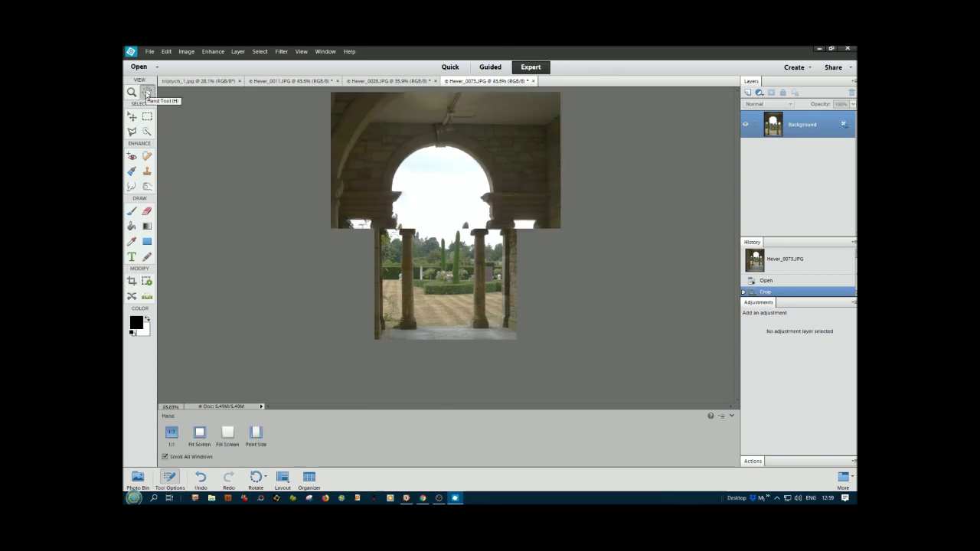
left_click(759, 92)
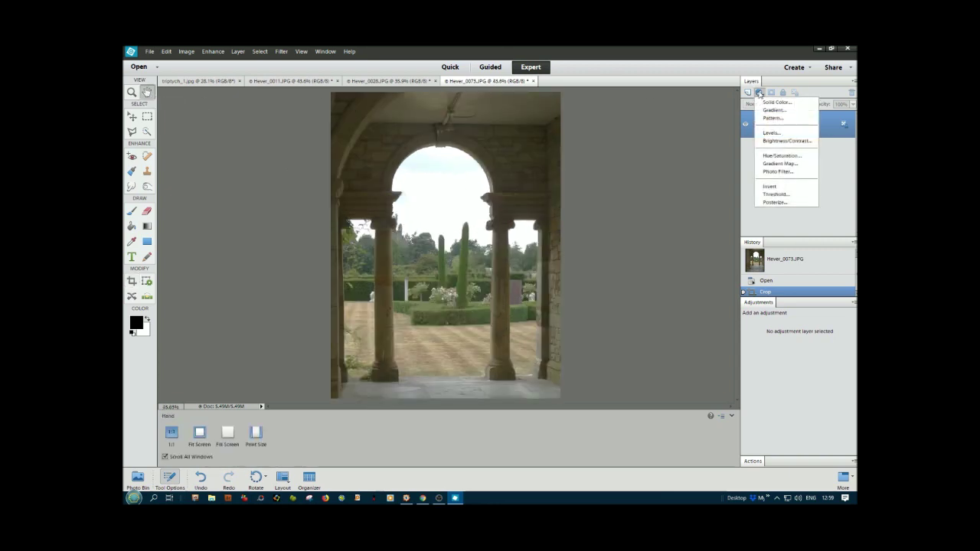
left_click(768, 163)
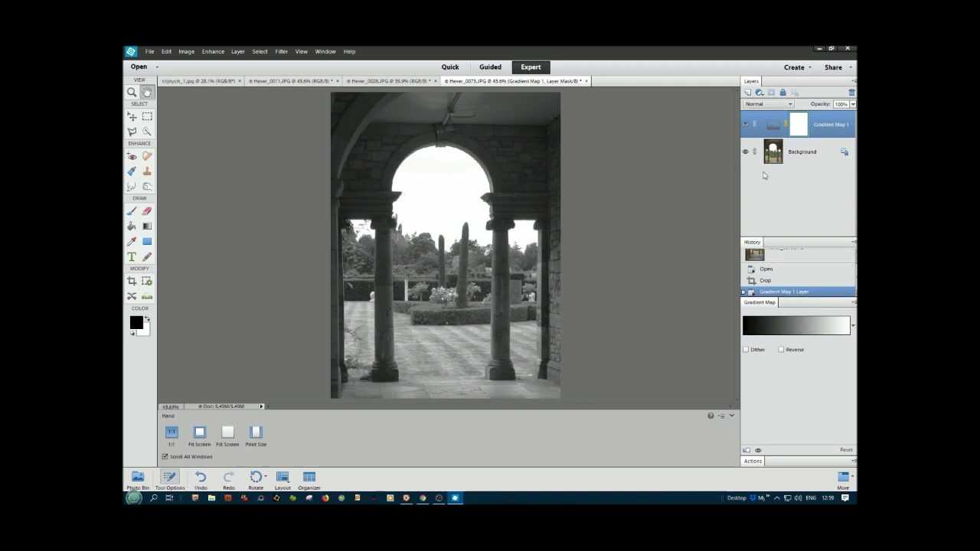
Add Levels with input black 18 and white 210, then flatten the image
left_click(759, 93)
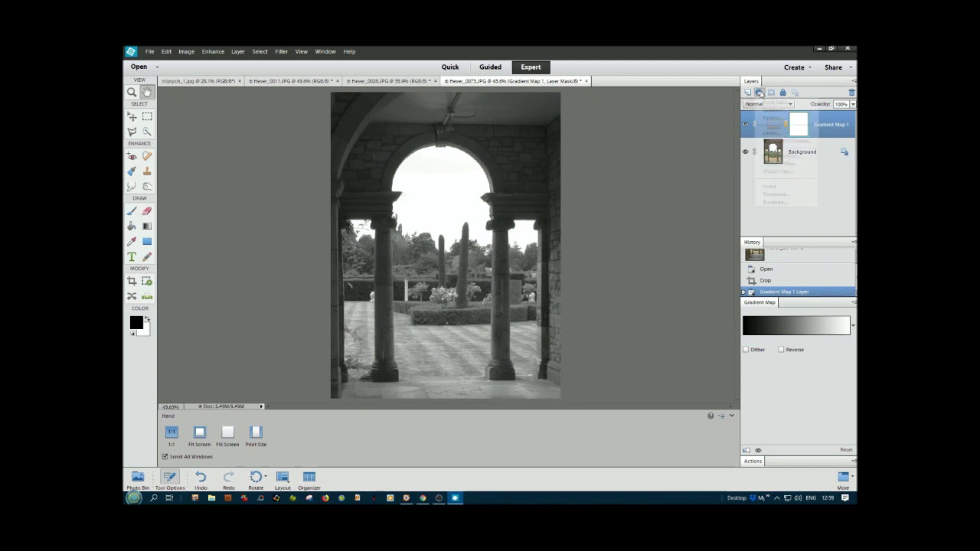
left_click(770, 135)
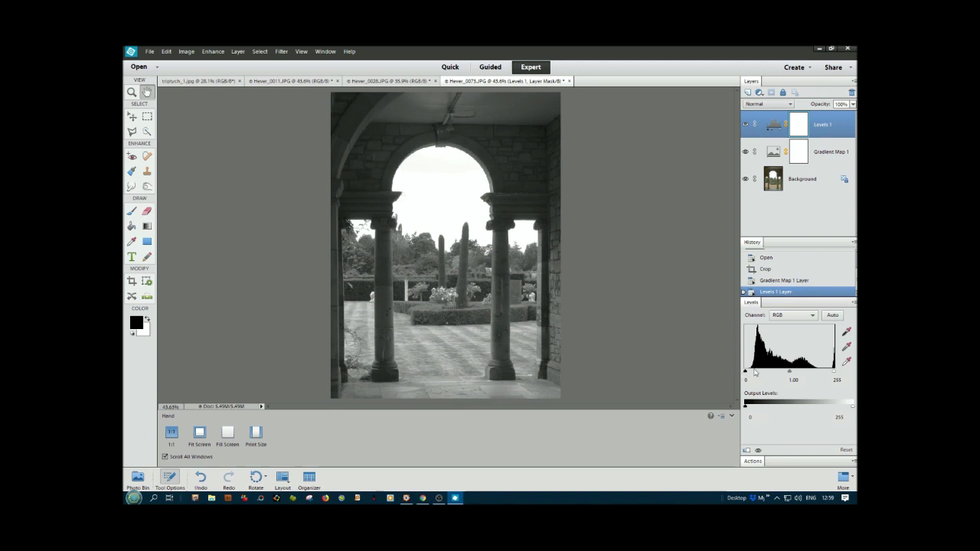
left_click_drag(746, 371, 751, 373)
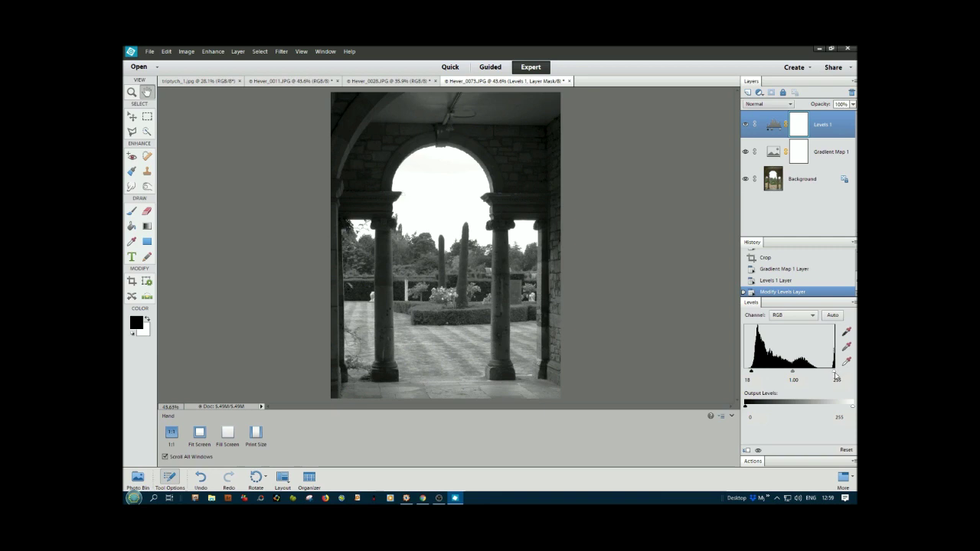
left_click_drag(835, 374, 818, 376)
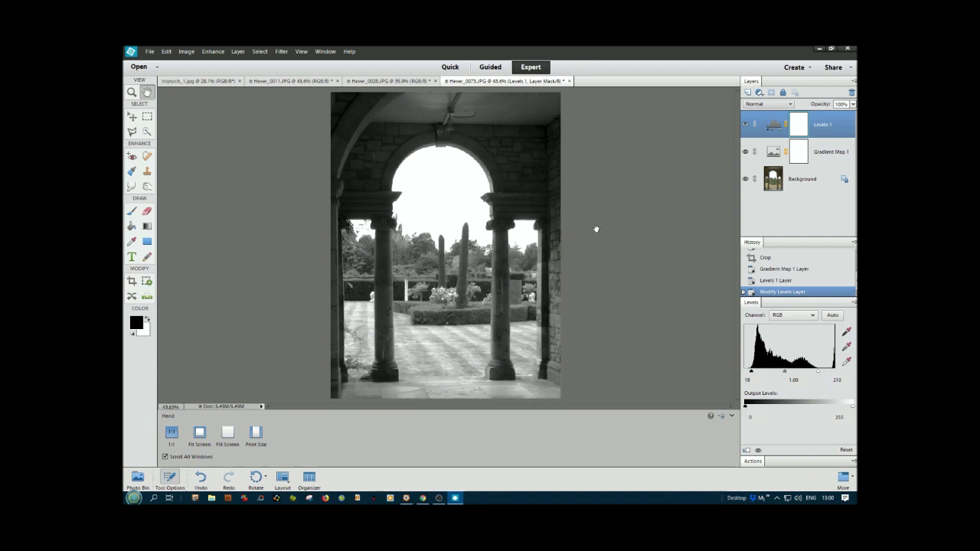
left_click(854, 81)
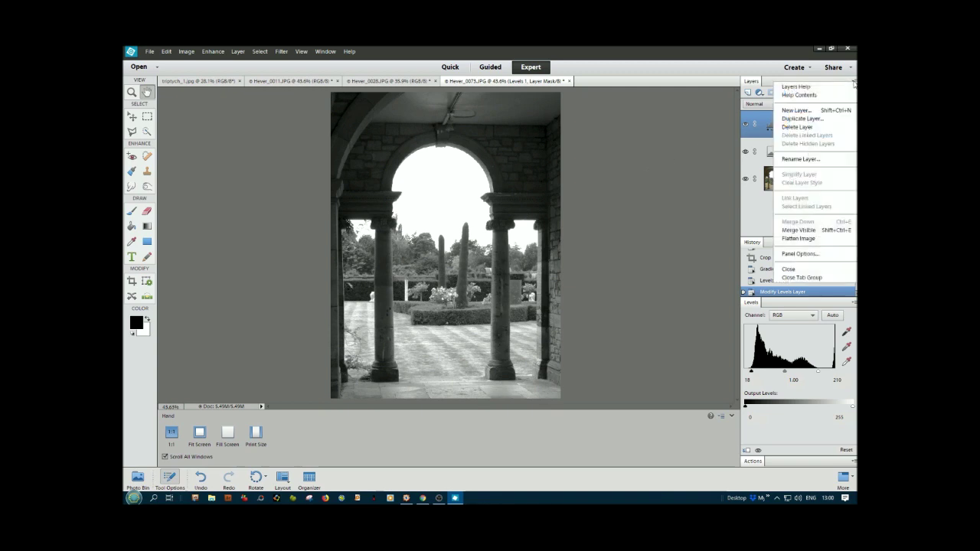
left_click(795, 240)
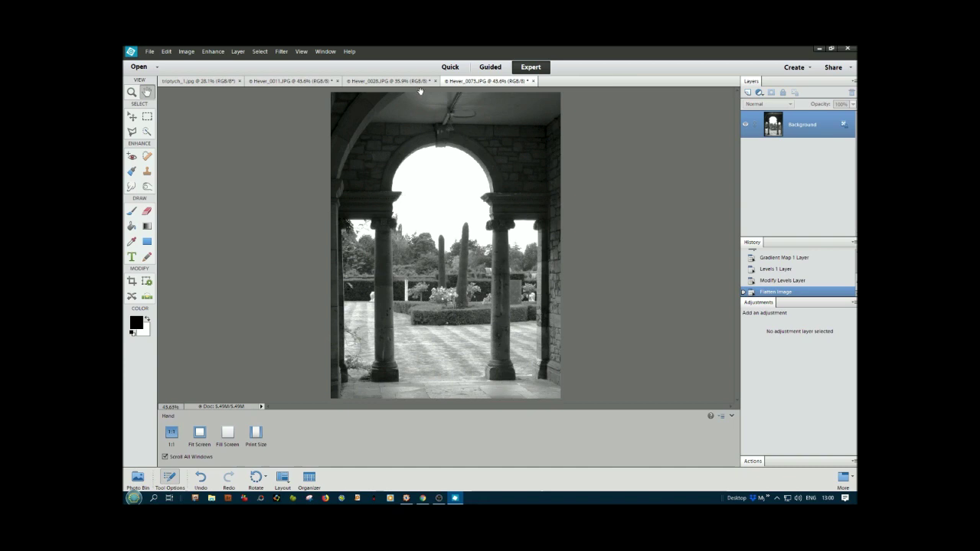
left_click(383, 80)
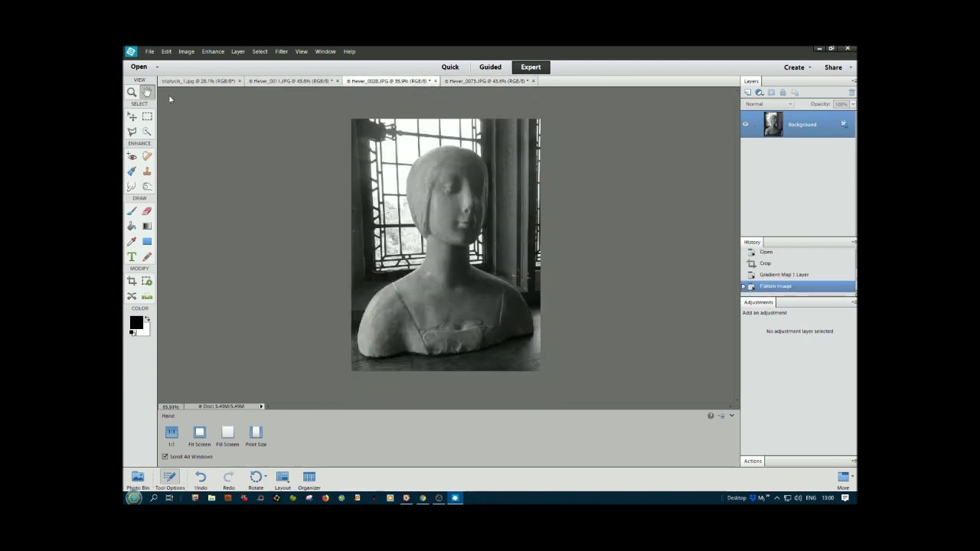
Quick-select triptych_1's left black panel and bring the Hever_0011 castle photo across to it
left_click(282, 81)
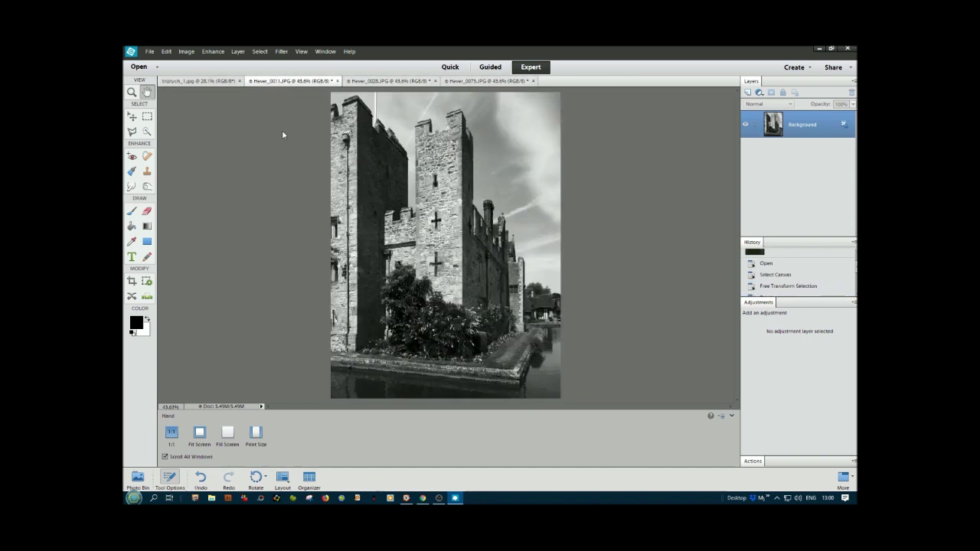
left_click(197, 81)
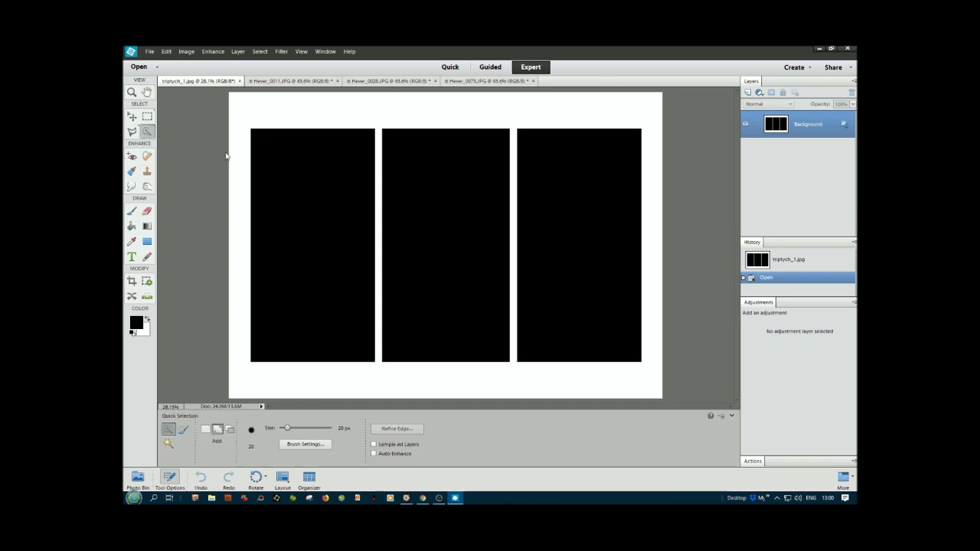
left_click_drag(263, 156, 300, 244)
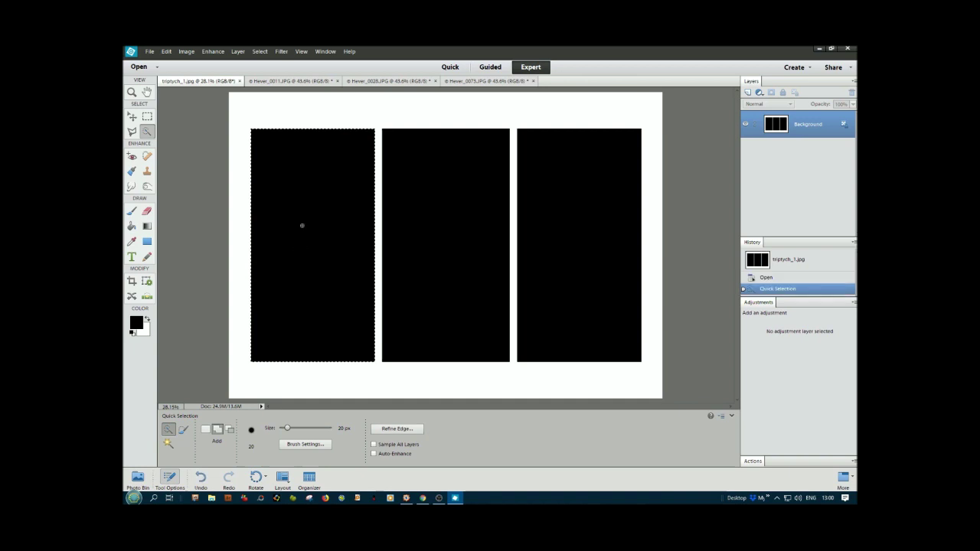
left_click(297, 83)
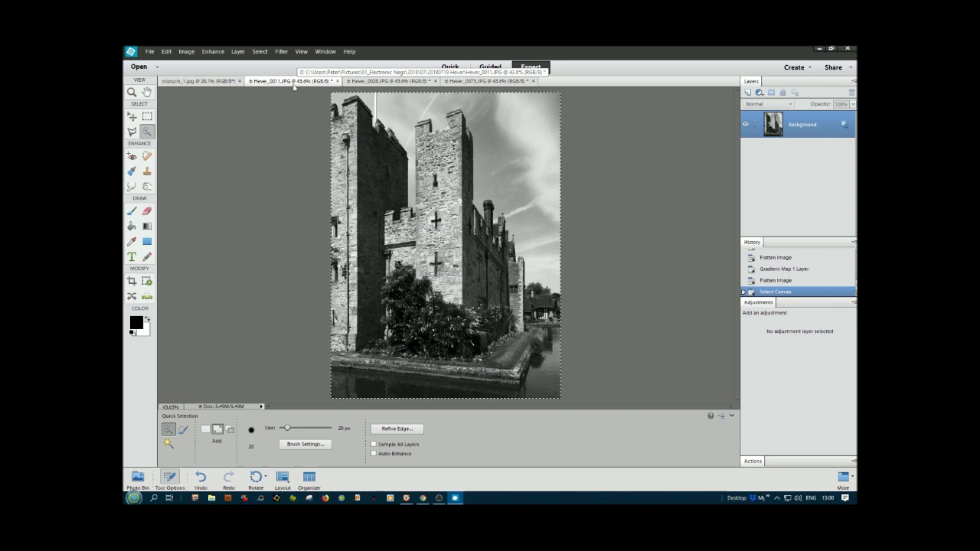
left_click(202, 82)
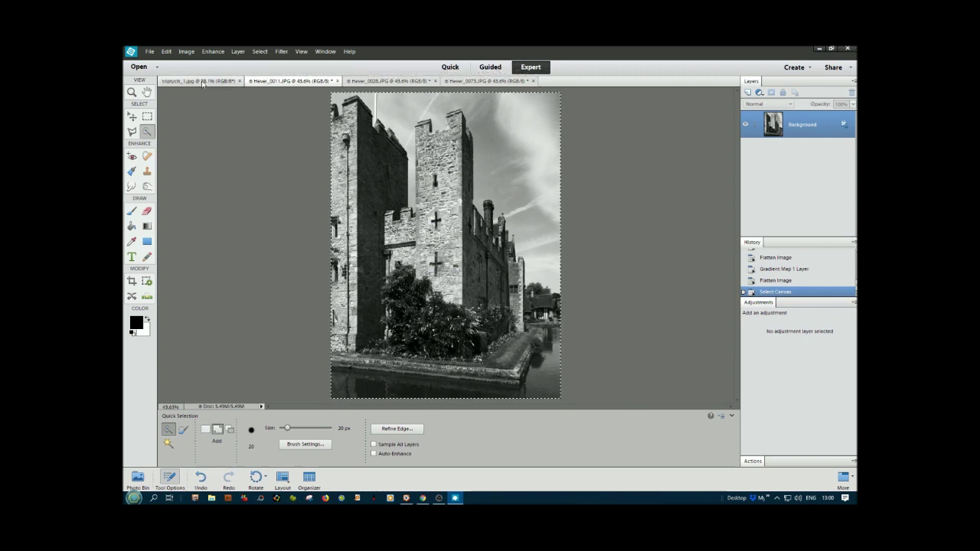
left_click(168, 52)
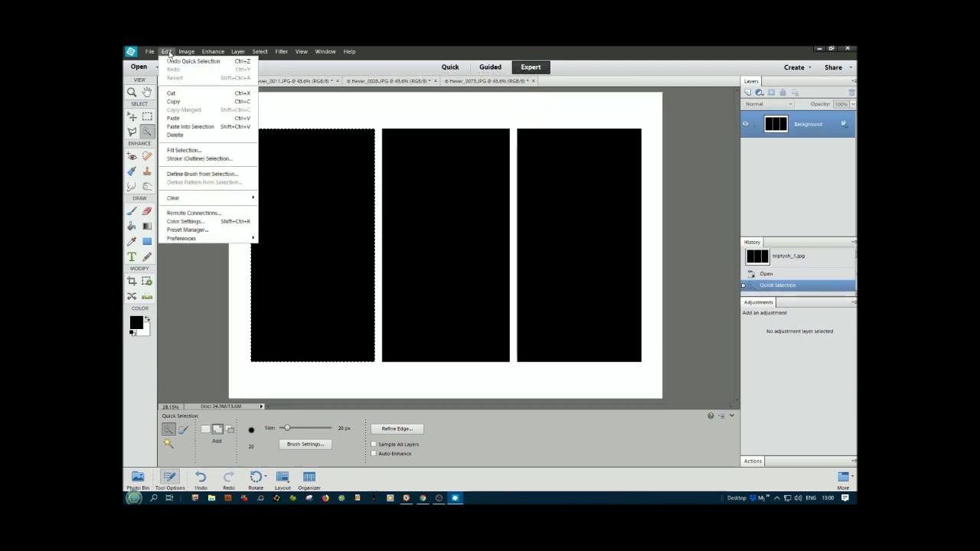
Paste the castle photo into the left panel, scale it to about 122% to cover it, and deselect
left_click(185, 126)
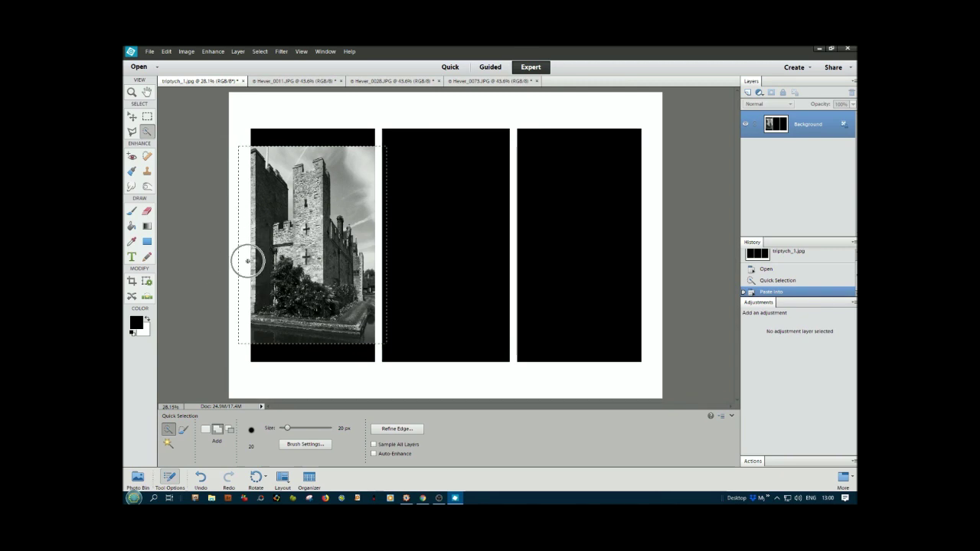
key("ctrl+t")
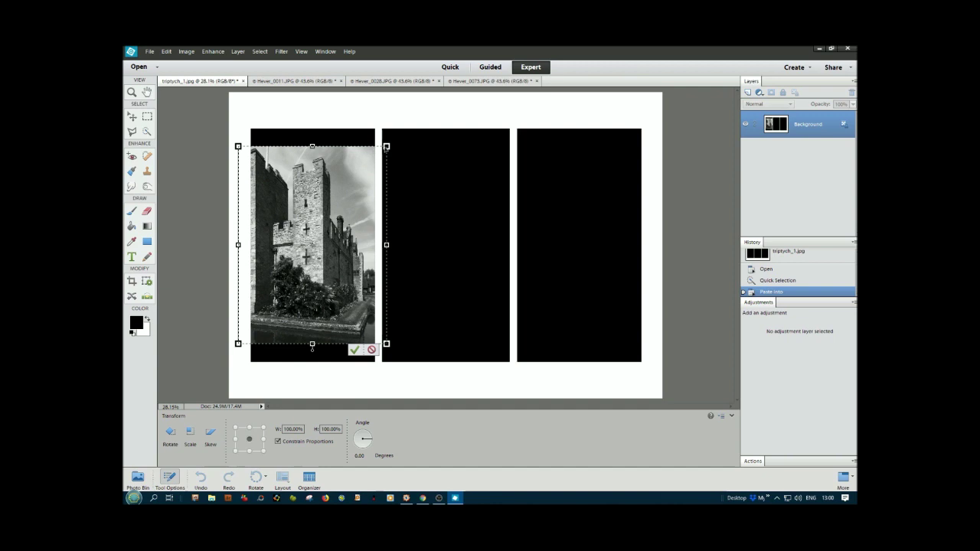
left_click_drag(387, 145, 394, 137)
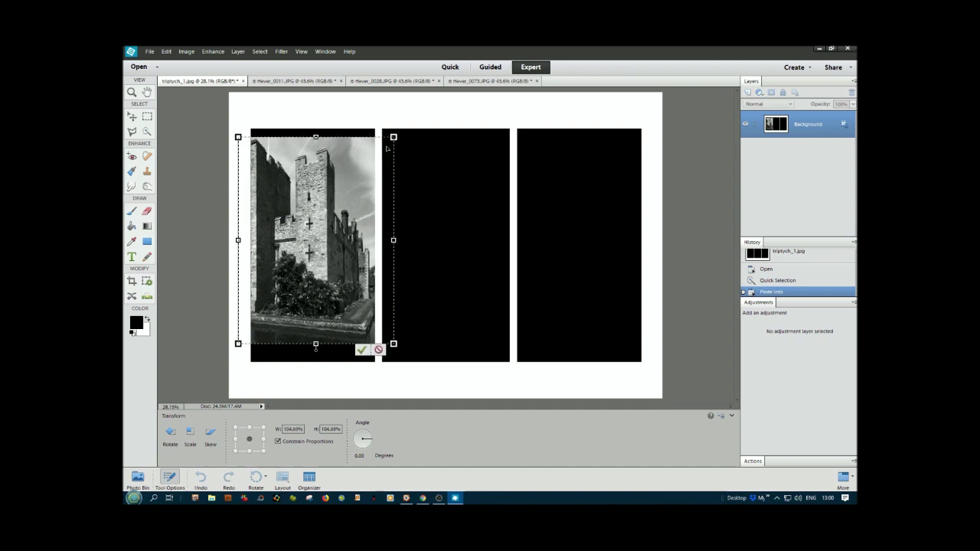
left_click(189, 431)
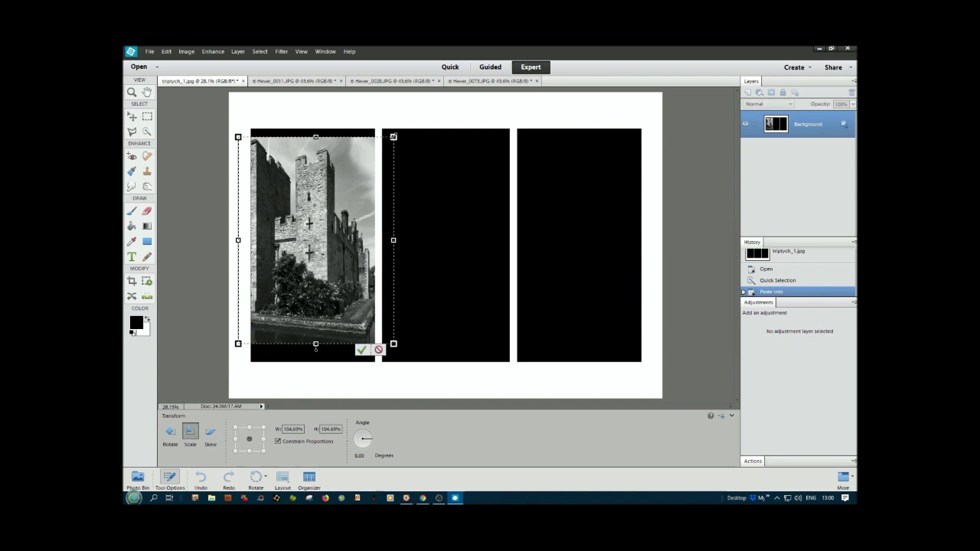
left_click_drag(394, 136, 403, 124)
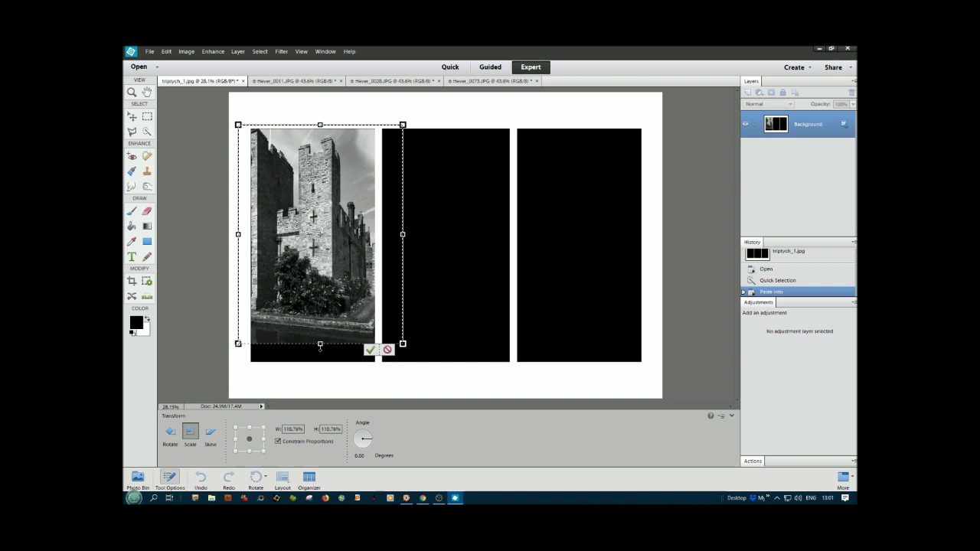
left_click_drag(237, 350, 219, 366)
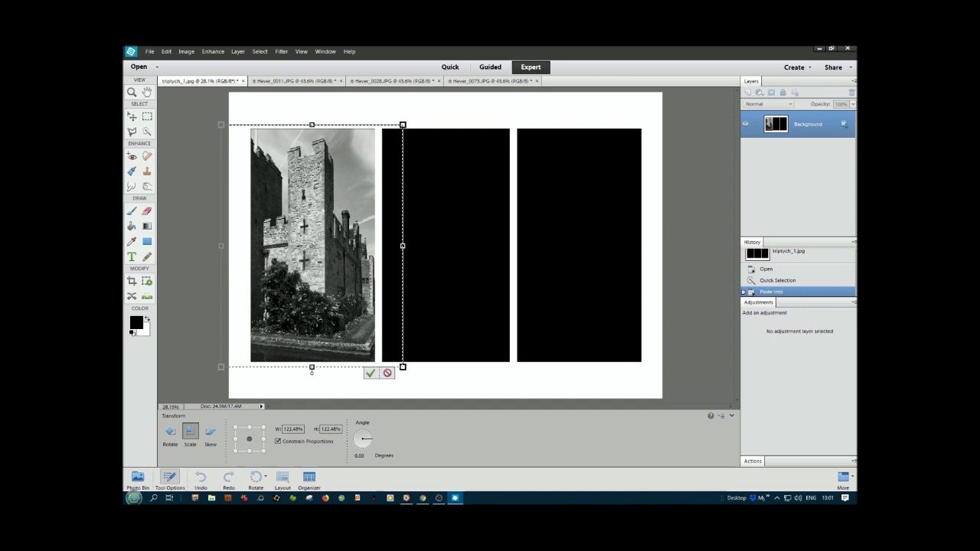
left_click(370, 374)
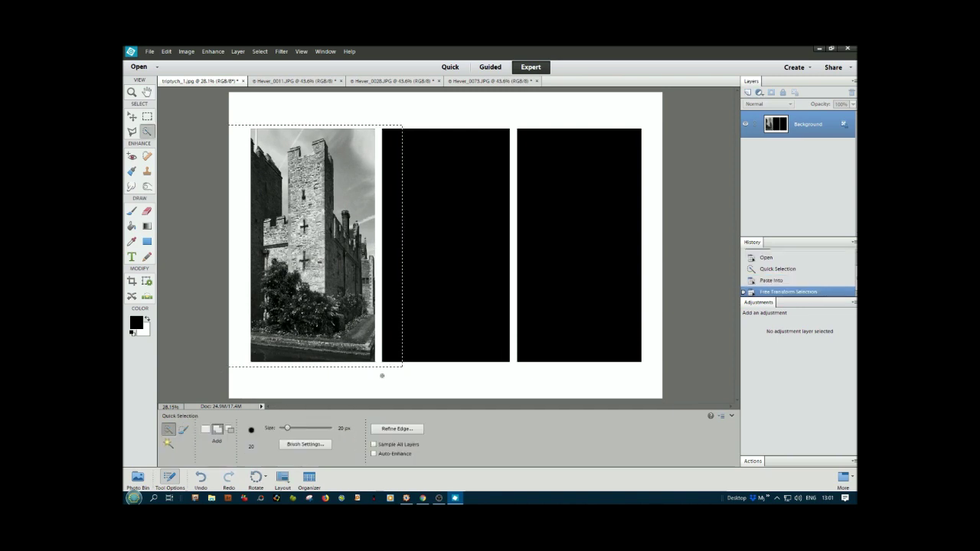
key("ctrl+d")
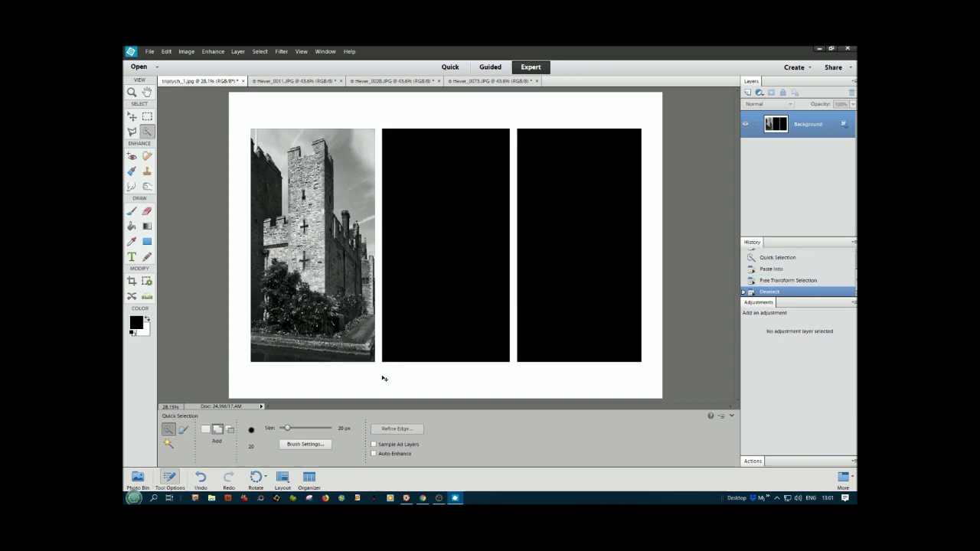
Quick-select the middle panel and paste the whole Hever_0028 bust photo into it in triptych_1
left_click(146, 133)
mouse_move(418, 164)
left_mouse_down()
mouse_move(446, 245)
mouse_move(407, 166)
left_mouse_up()
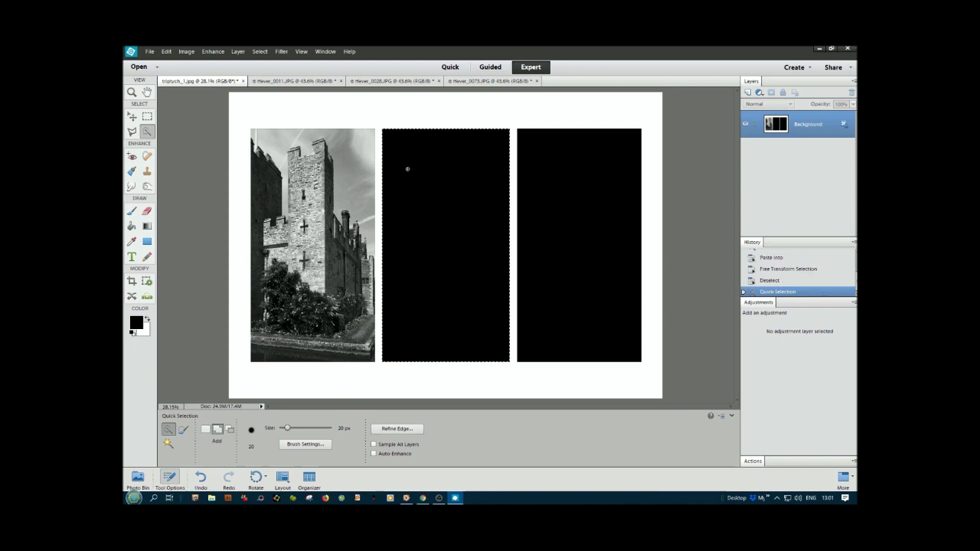
left_click(390, 82)
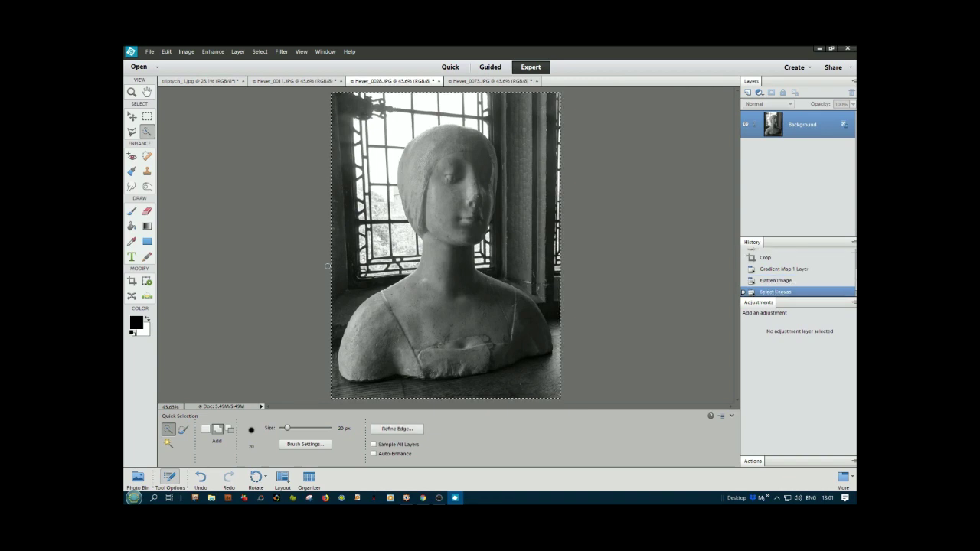
key("ctrl+a")
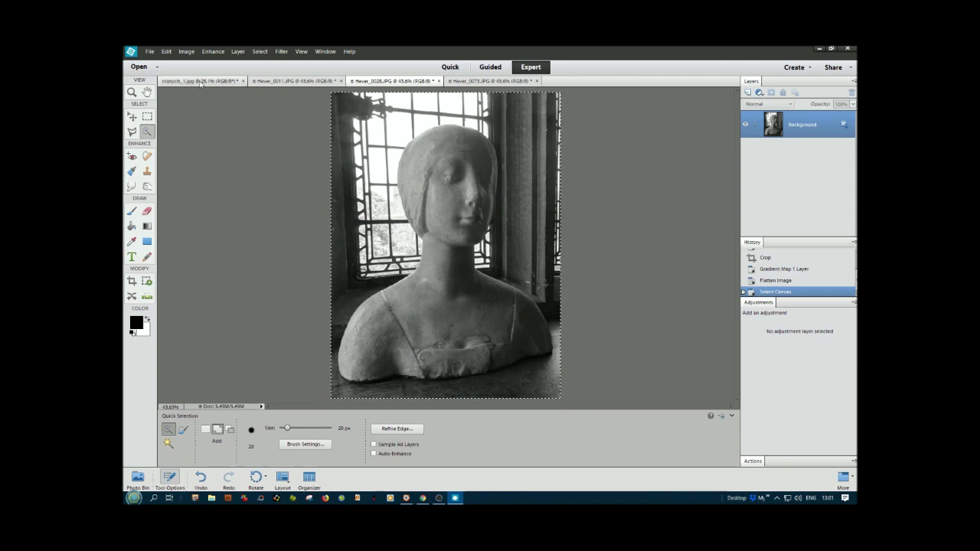
left_click(165, 80)
left_click(167, 52)
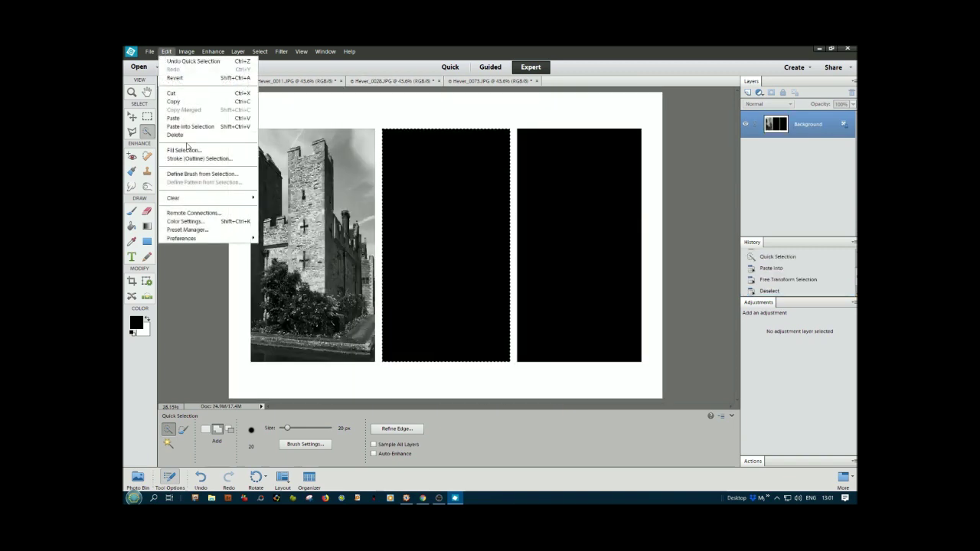
left_click(188, 126)
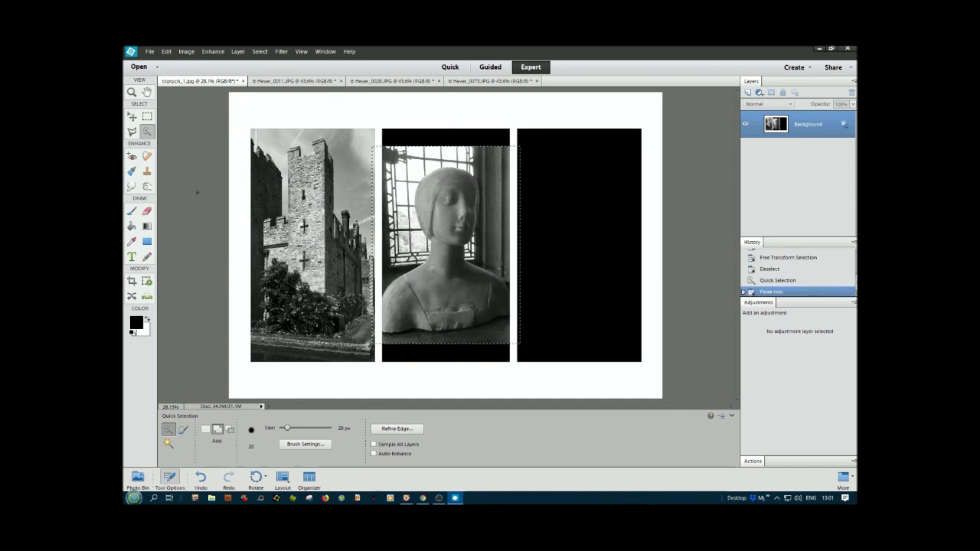
key("ctrl+t")
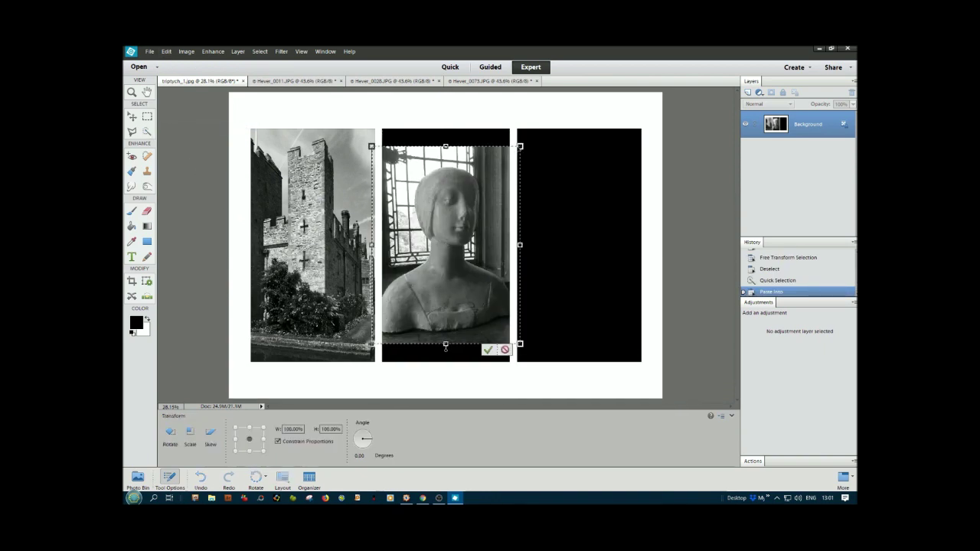
Scale the bust photo to about 120% in the middle panel, commit, deselect, and select the right panel
left_click(190, 432)
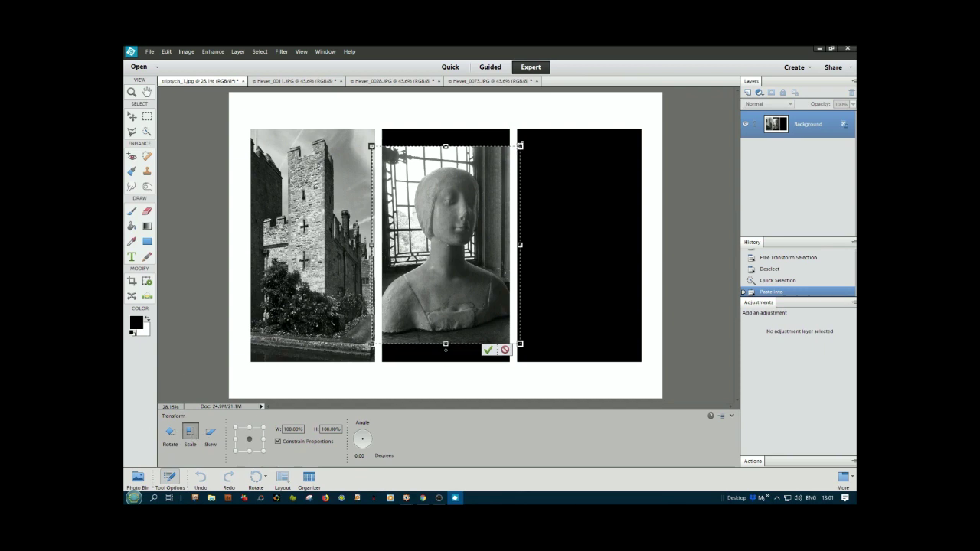
left_click_drag(520, 145, 535, 124)
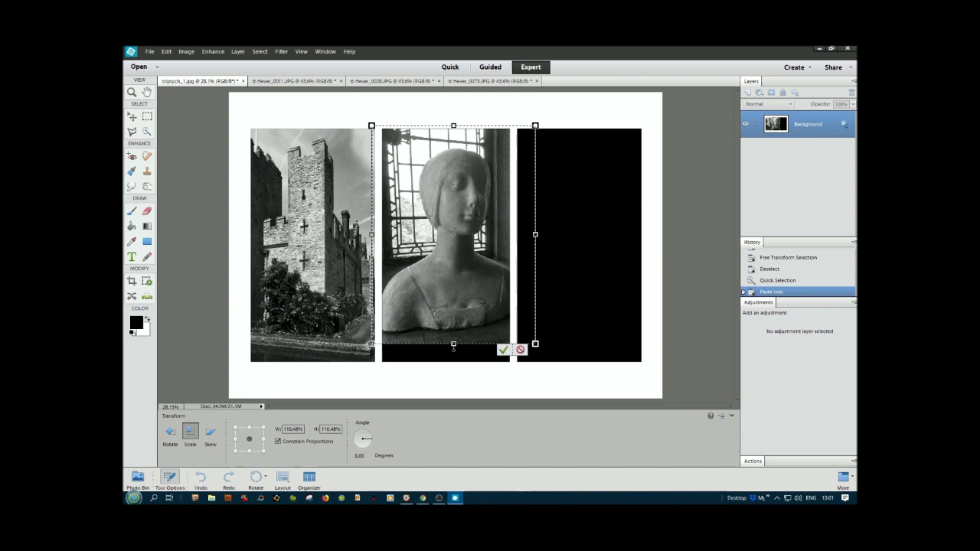
left_click_drag(371, 343, 356, 364)
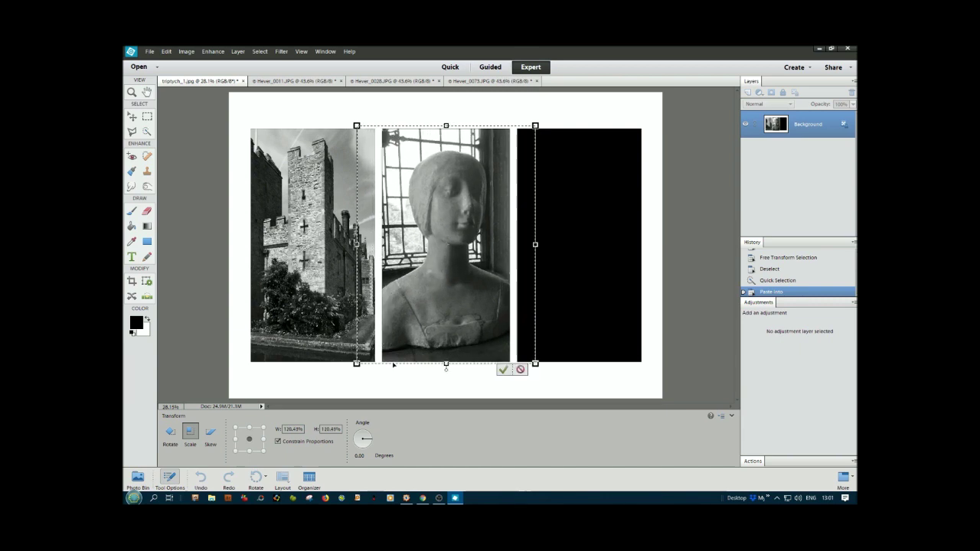
left_click(503, 370)
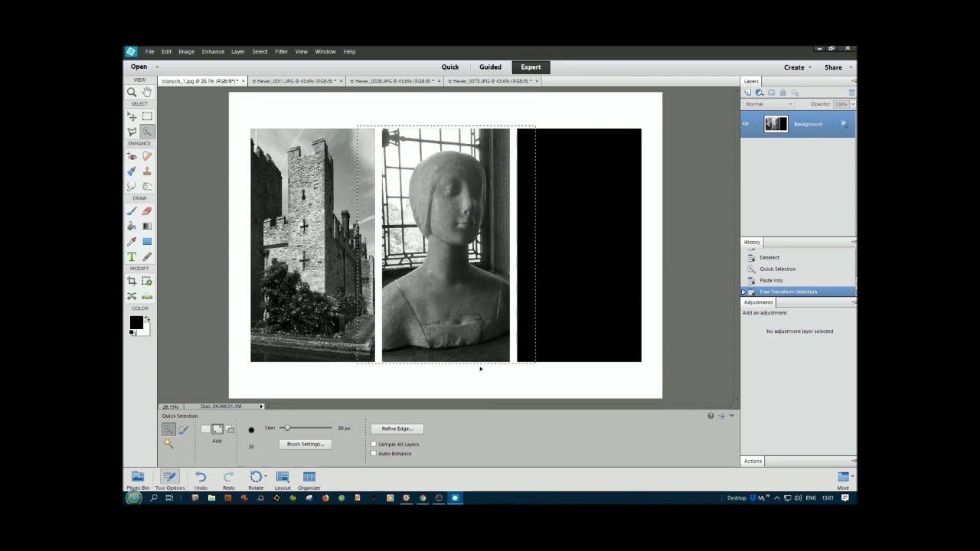
key("ctrl+d")
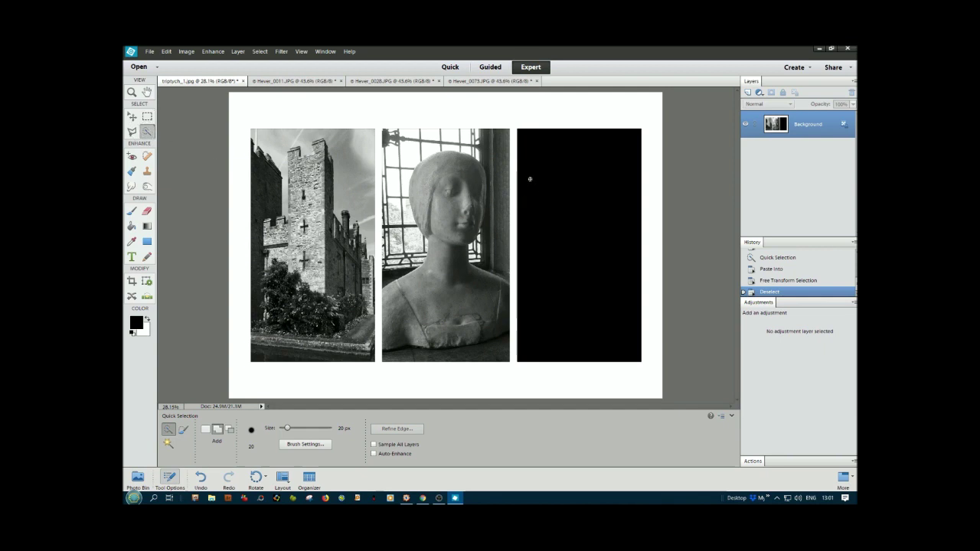
left_click_drag(531, 179, 571, 253)
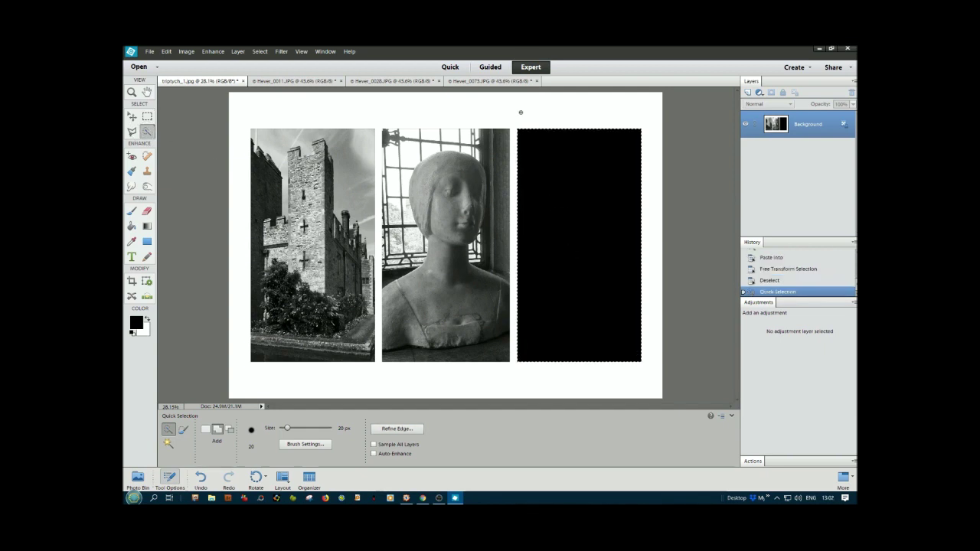
Copy the entire Hever_0073 arch photo and paste it into the selected right panel of the triptych
left_click(491, 81)
key("ctrl+a")
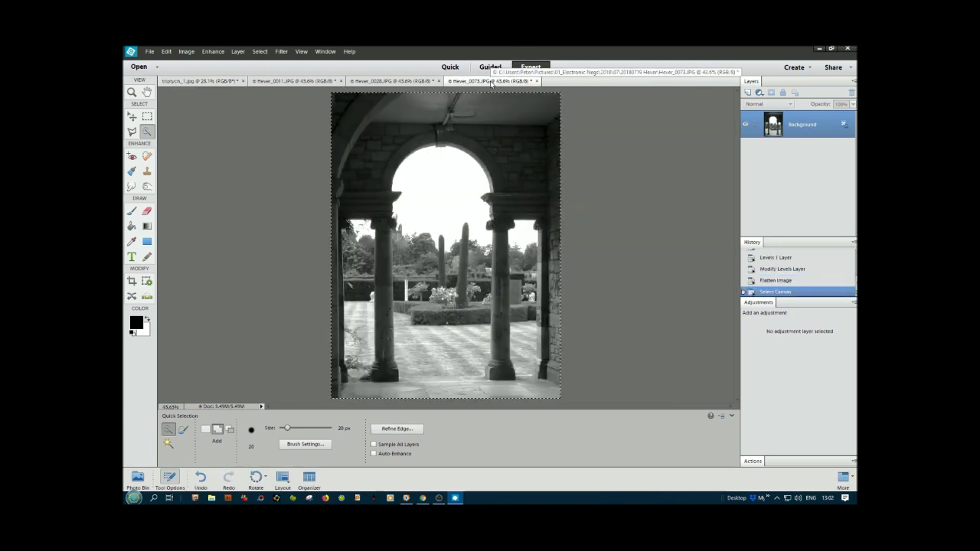
left_click(215, 82)
left_click(166, 51)
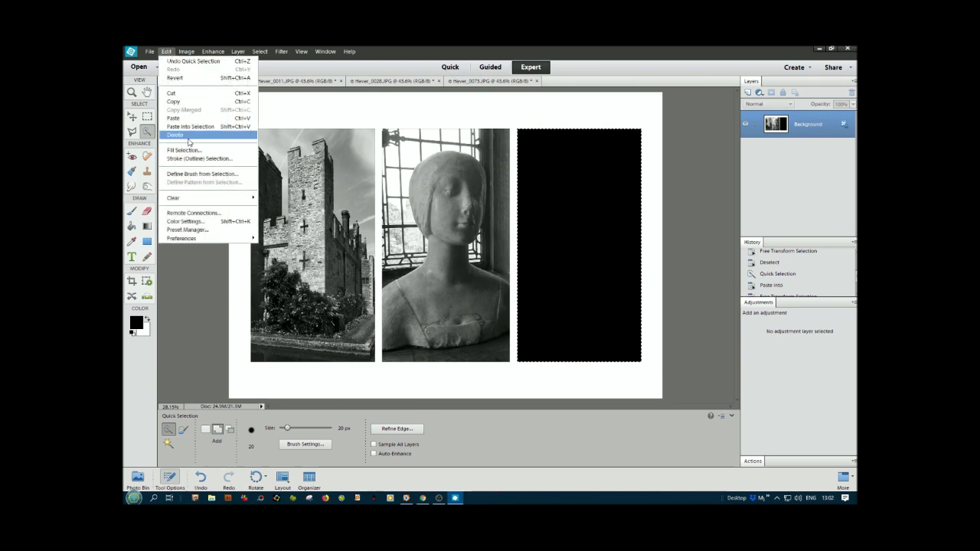
left_click(190, 126)
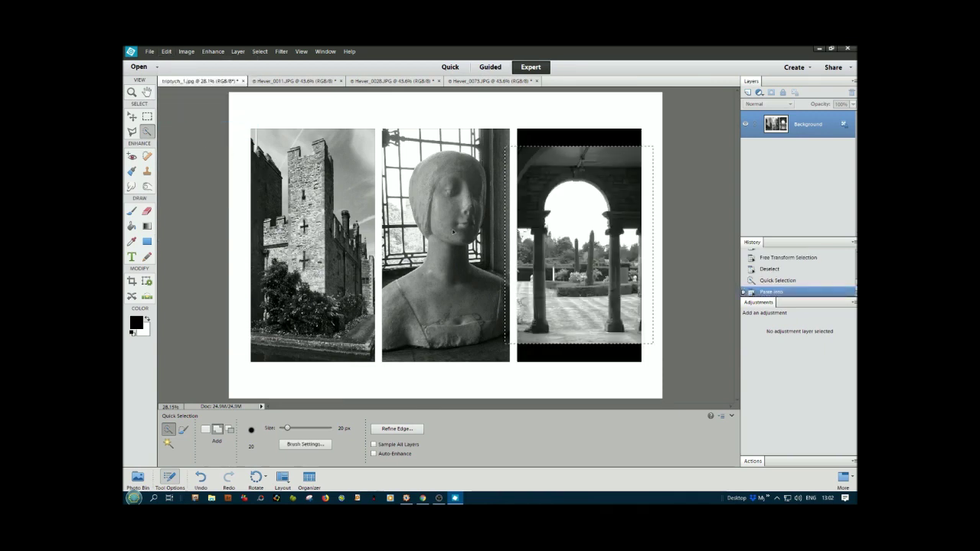
Scale the arch photo to fill the right panel, deselect, and duplicate the triptych onto Layer 1
key("ctrl+t")
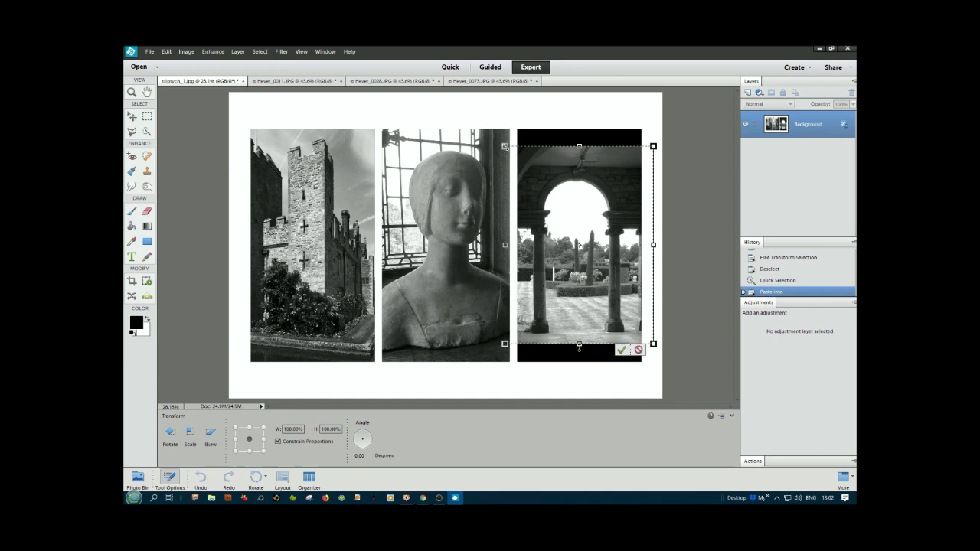
left_click(190, 432)
left_click_drag(504, 146, 489, 124)
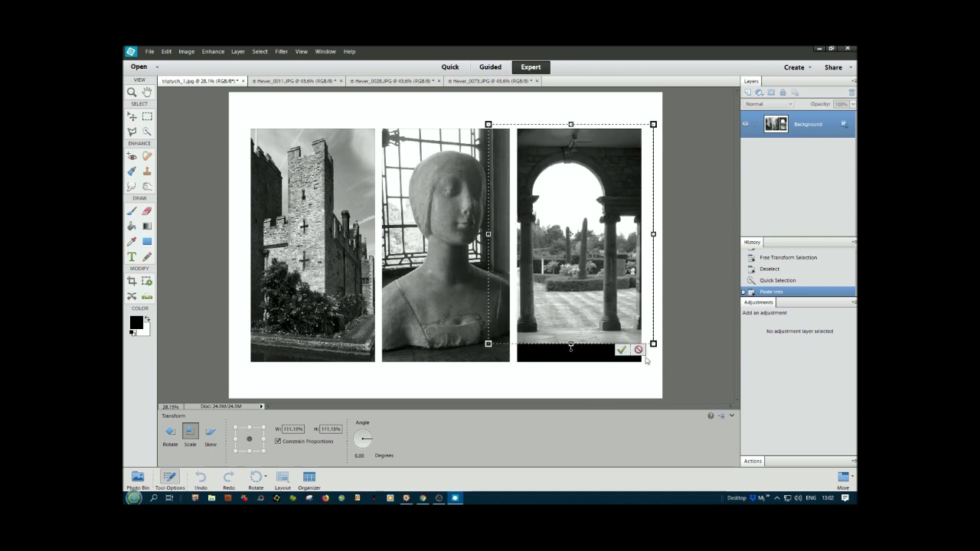
left_click_drag(653, 342, 669, 365)
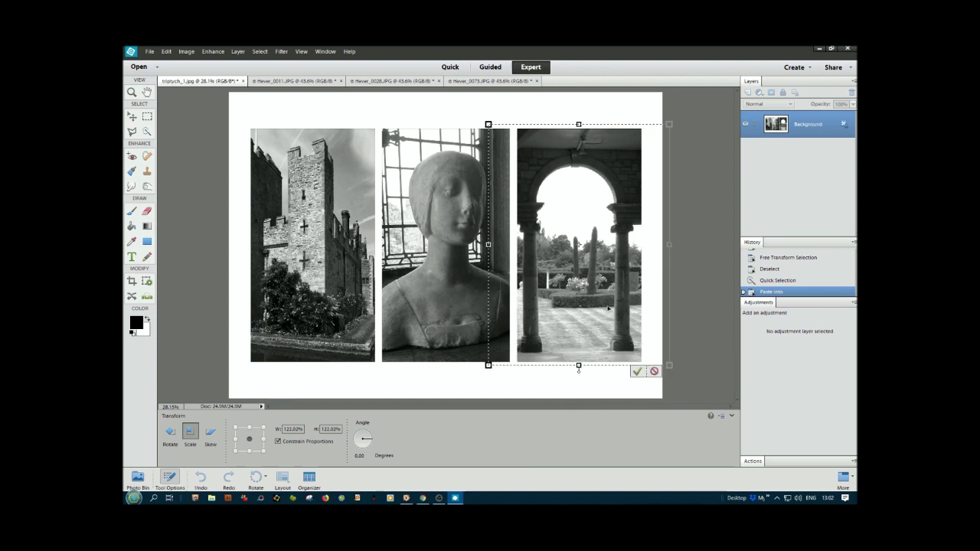
left_click_drag(606, 308, 607, 305)
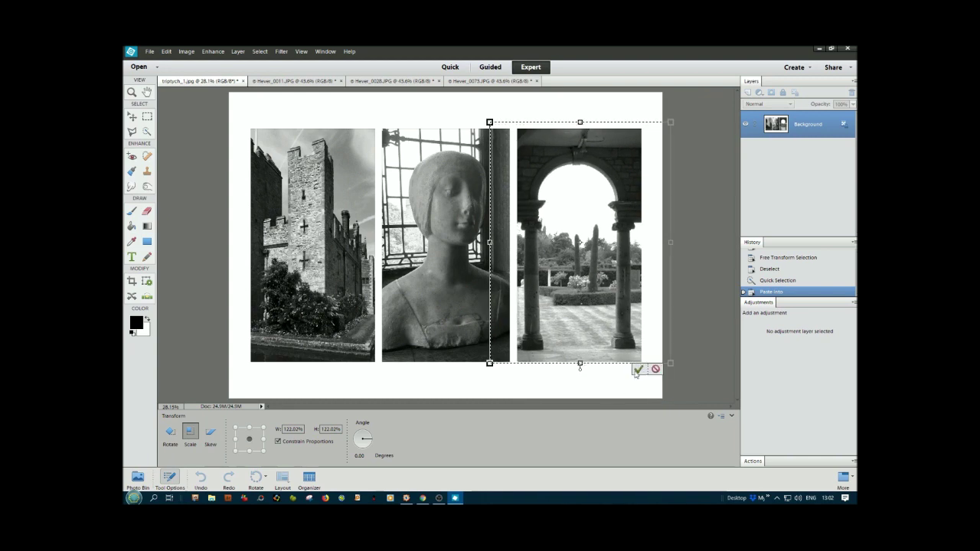
left_click(638, 370)
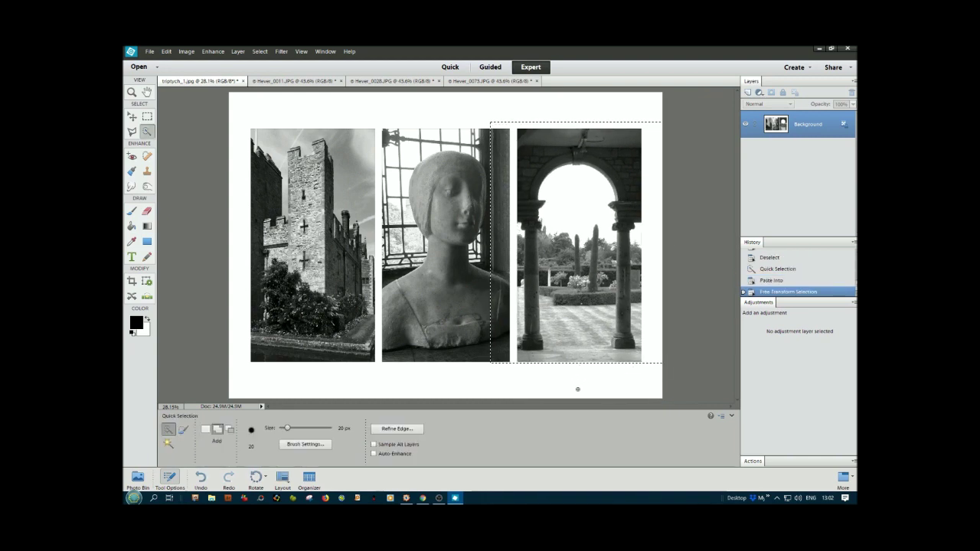
key("ctrl+d")
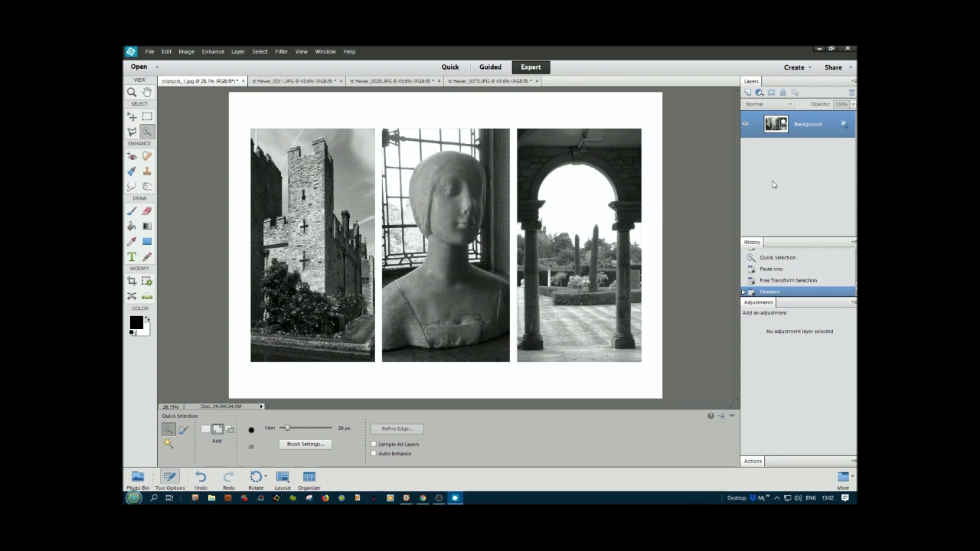
key("ctrl+j")
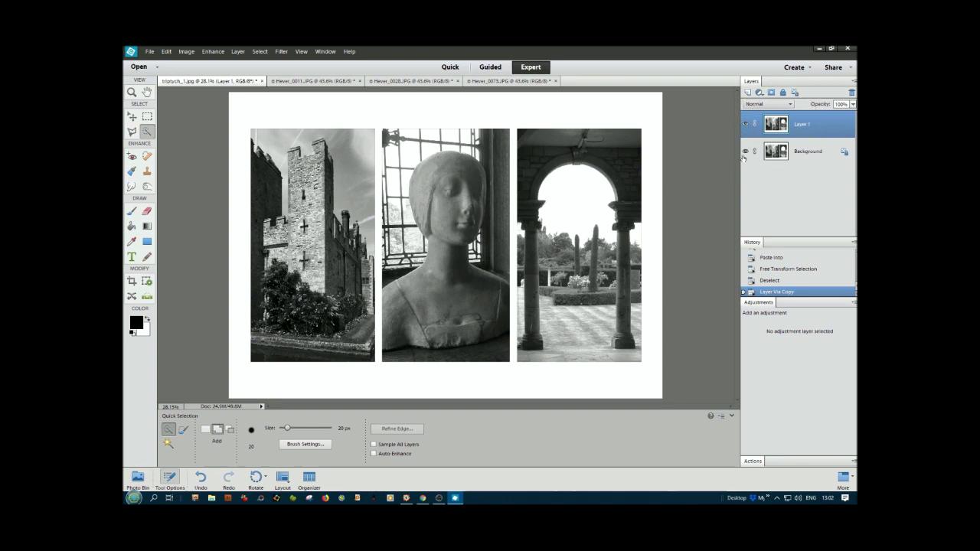
Add a Levels adjustment layer with midtones at 0.01, turning the photos near-black
left_click(759, 92)
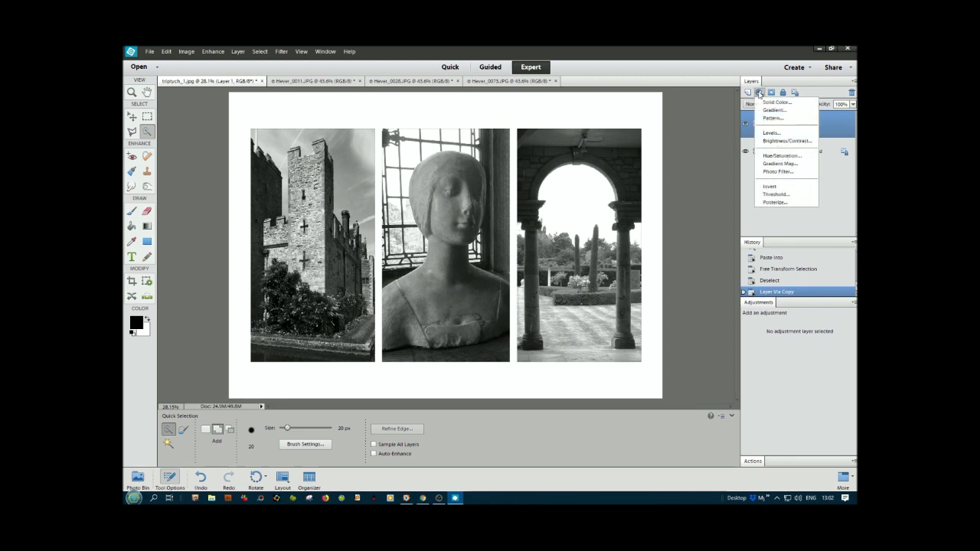
left_click(772, 134)
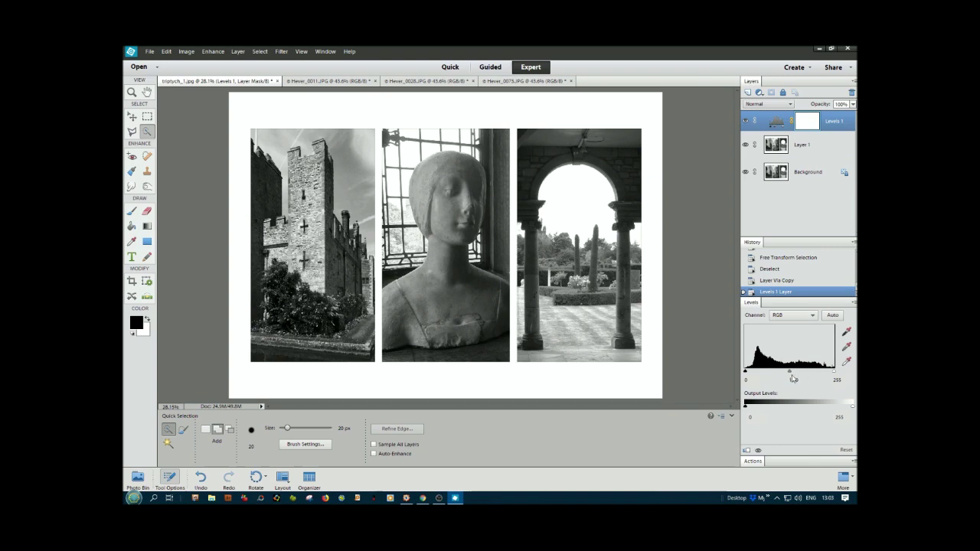
left_click_drag(791, 374, 837, 378)
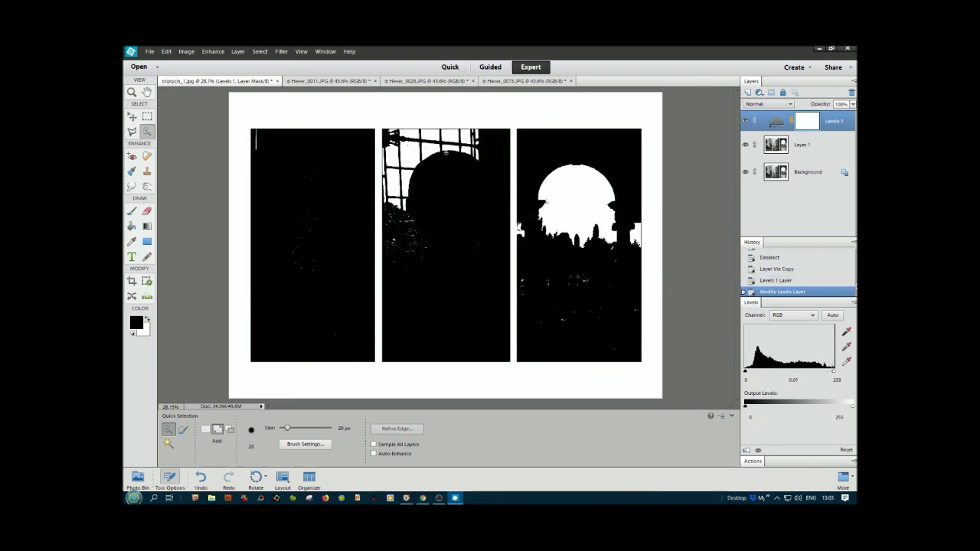
Raise the Levels black point to 56 on the RGB channel and quick-select the top white border
mouse_move(742, 378)
left_mouse_down()
mouse_move(792, 373)
mouse_move(745, 374)
left_mouse_up()
left_click(811, 316)
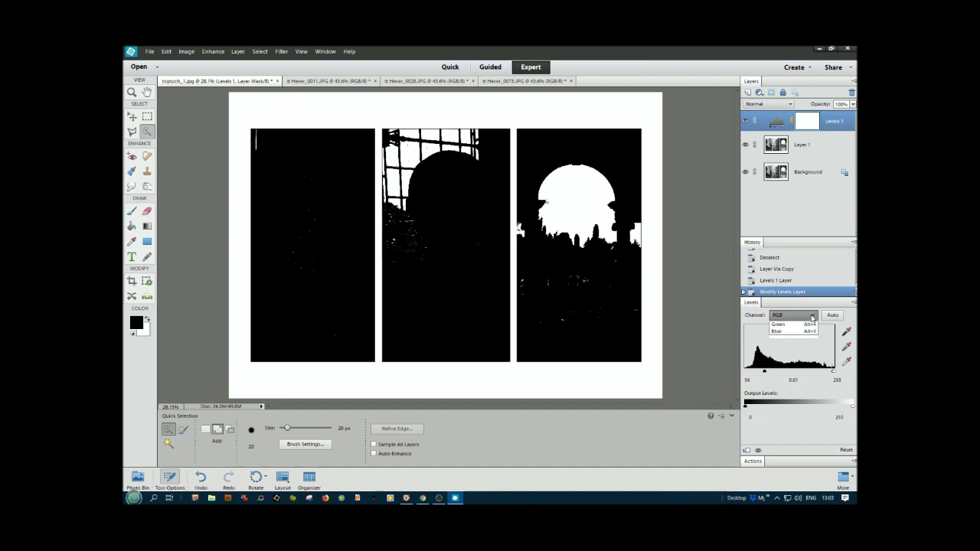
left_click(699, 226)
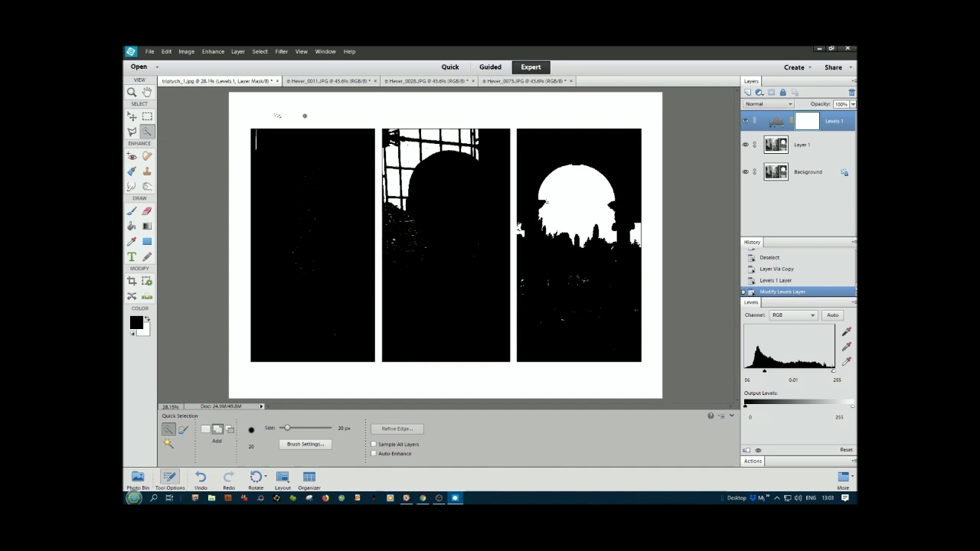
left_click_drag(304, 116, 411, 117)
left_click_drag(566, 115, 575, 118)
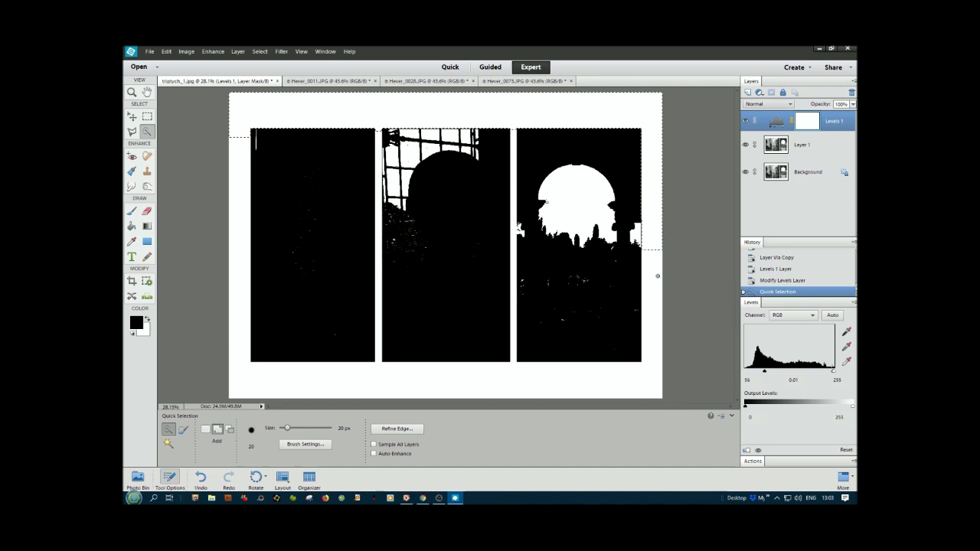
Add the remaining white border to the selection, zoom in to check it, and delete Levels 1
left_click(653, 367)
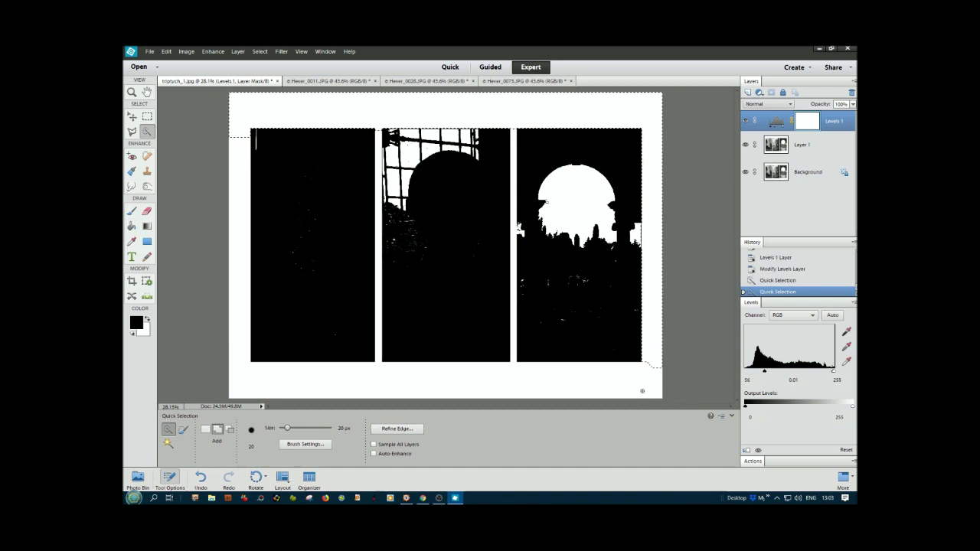
left_click(414, 394)
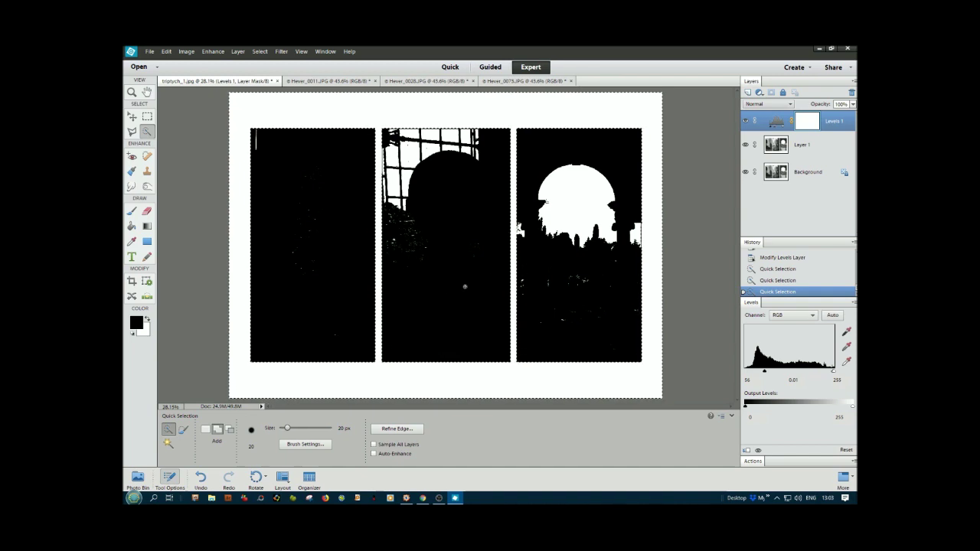
key("z")
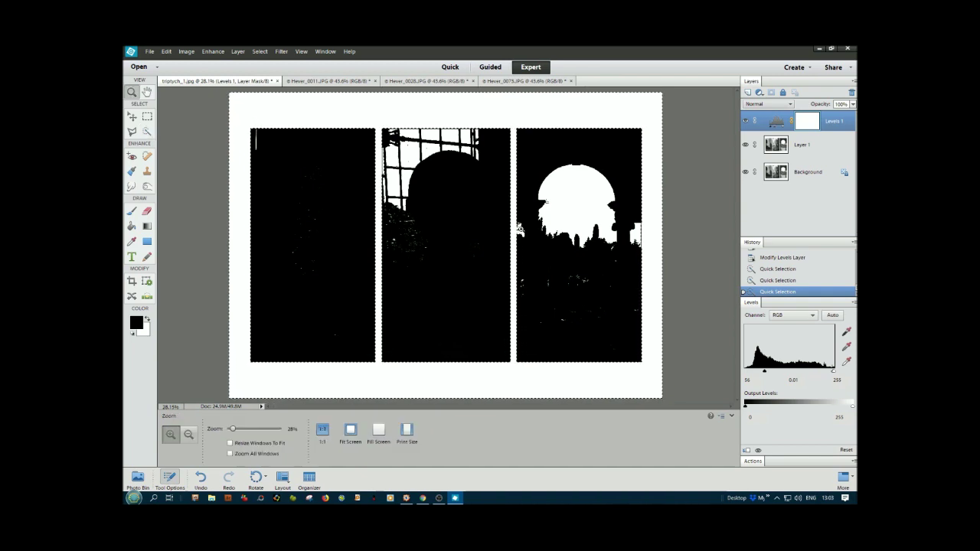
left_click(523, 224)
left_click(526, 222)
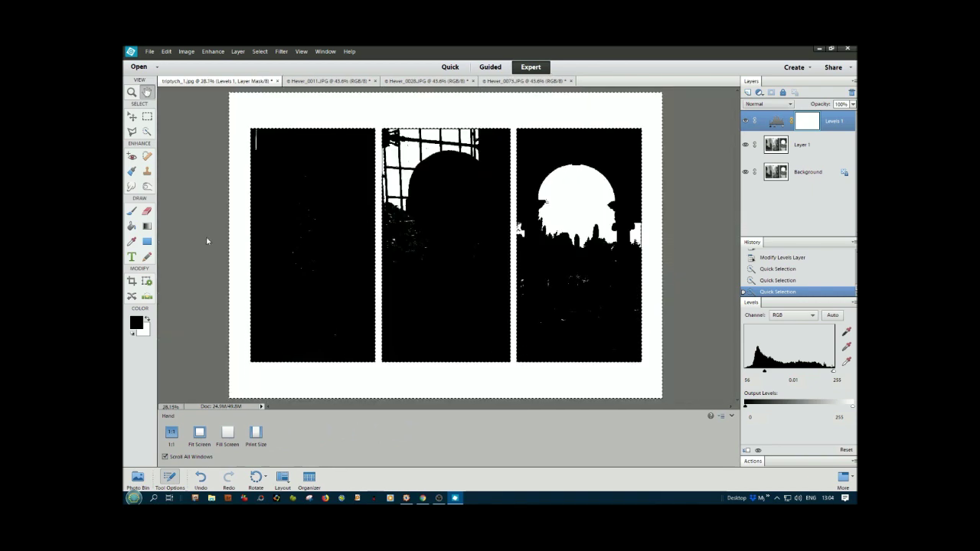
left_click(745, 121)
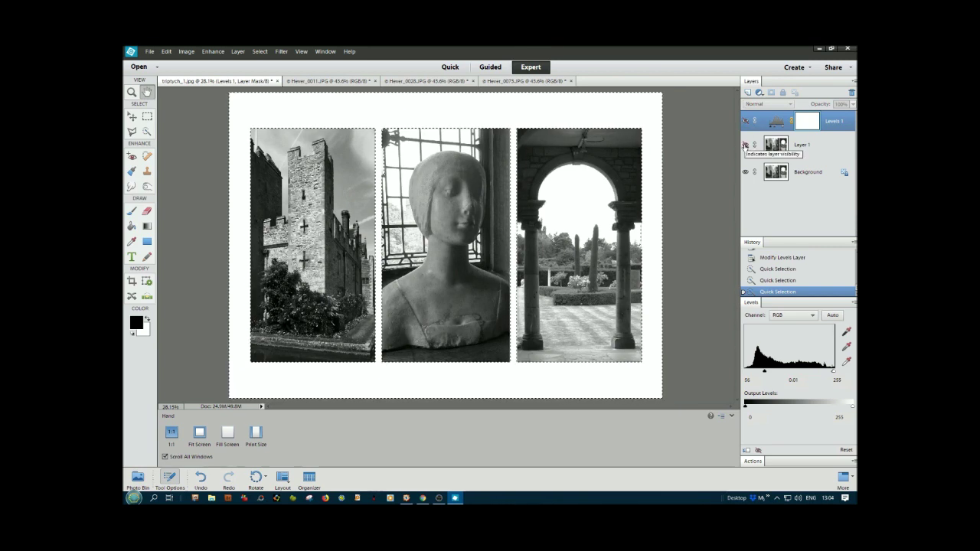
left_click_drag(840, 127, 851, 92)
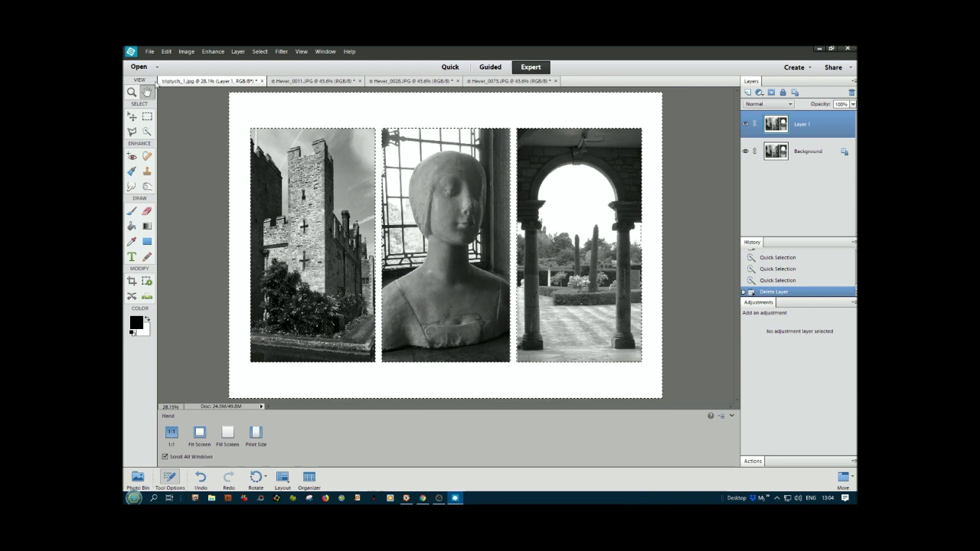
Invert the selection onto the three photos and apply a black Inside outline stroke
left_click(260, 52)
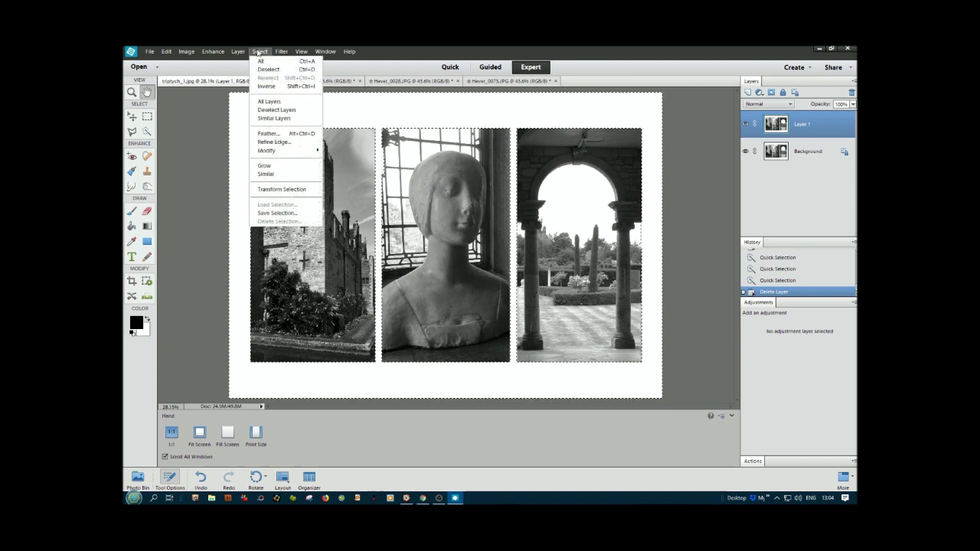
left_click(269, 86)
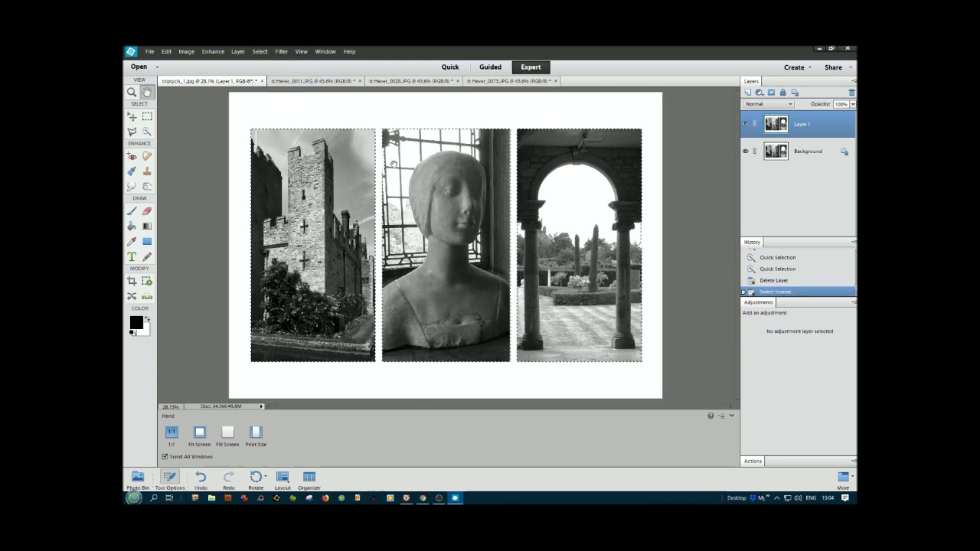
left_click(166, 51)
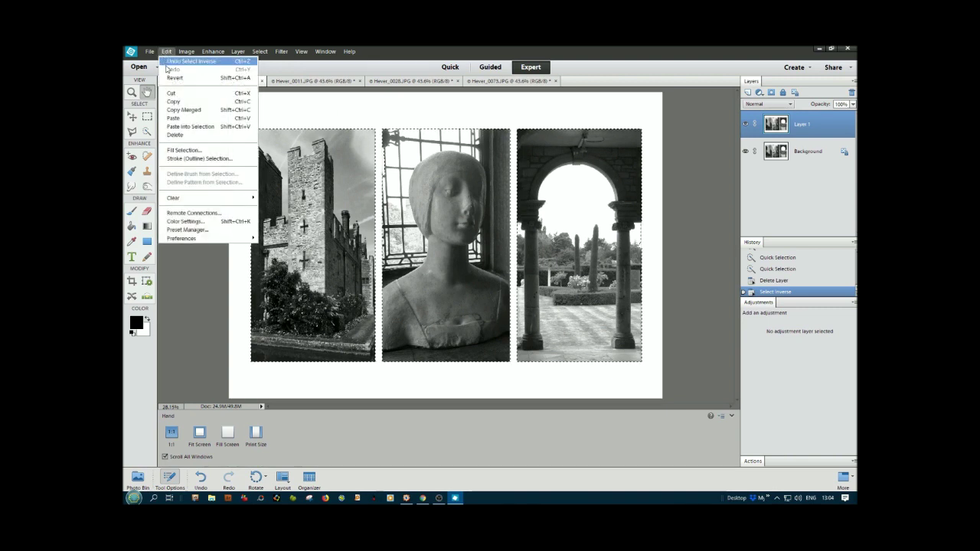
left_click(176, 159)
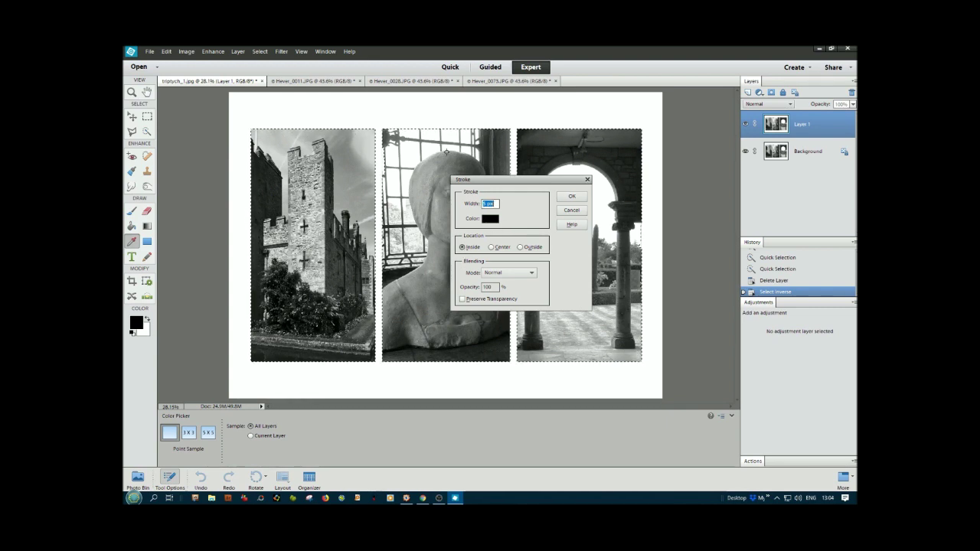
left_click(571, 199)
key("h")
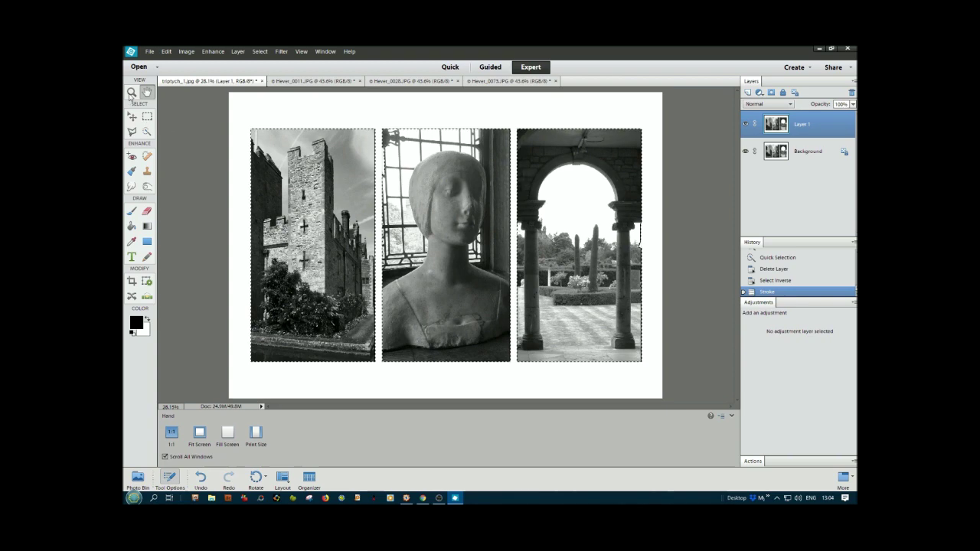
left_click(130, 94)
left_click(250, 129)
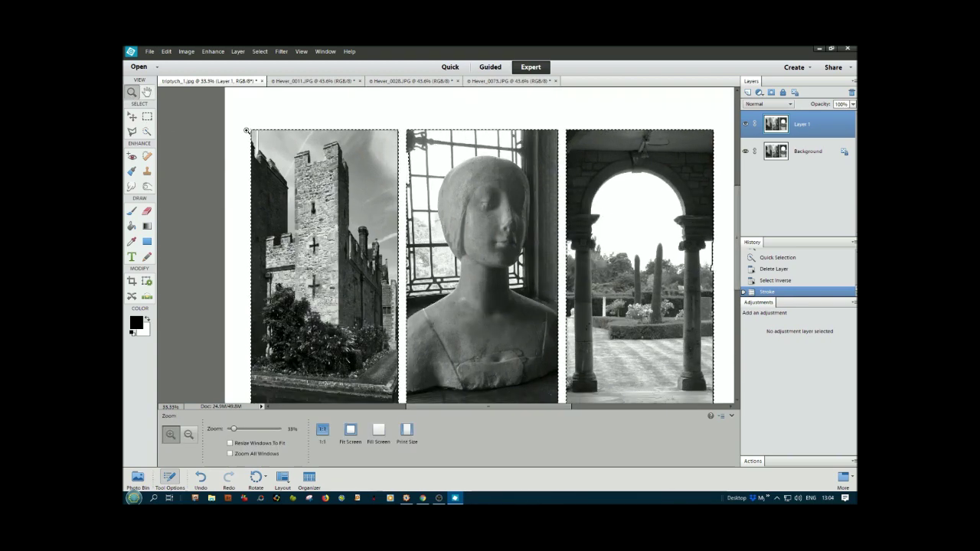
left_click(250, 131)
left_click(237, 153)
left_click(236, 153)
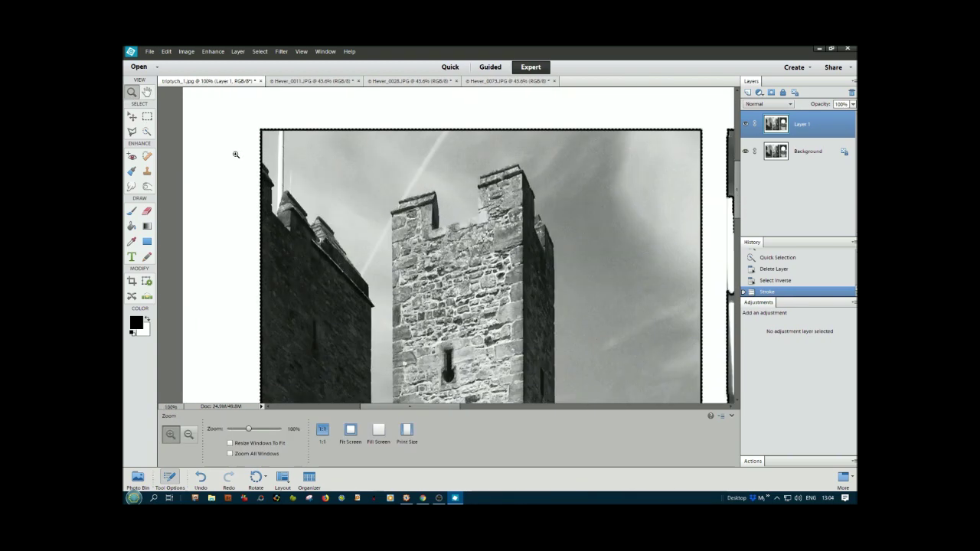
double_click(146, 93)
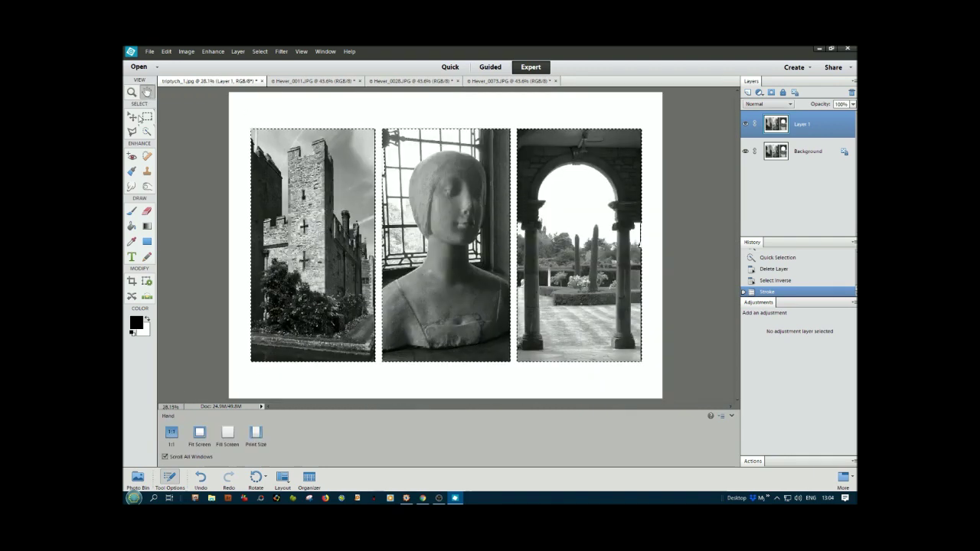
key("ctrl+d")
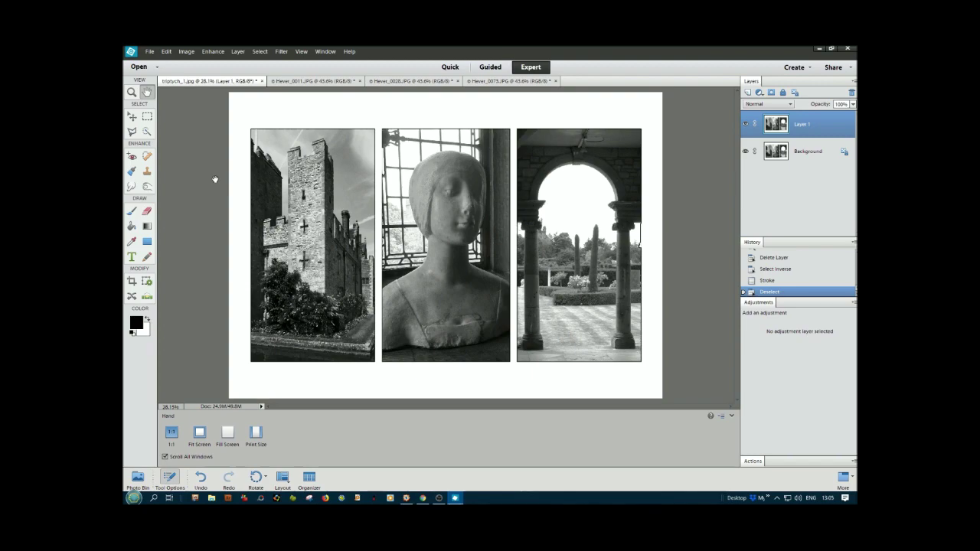
key("ctrl+z")
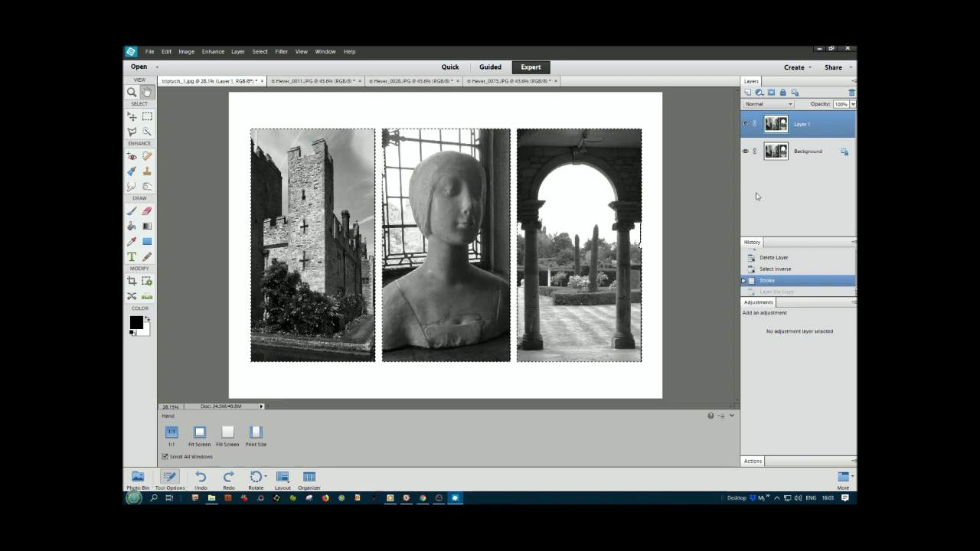
Create Layer 2 from the selected photos via Layer via Copy, toggling Layer 1 and Background visibility to verify
left_click(238, 52)
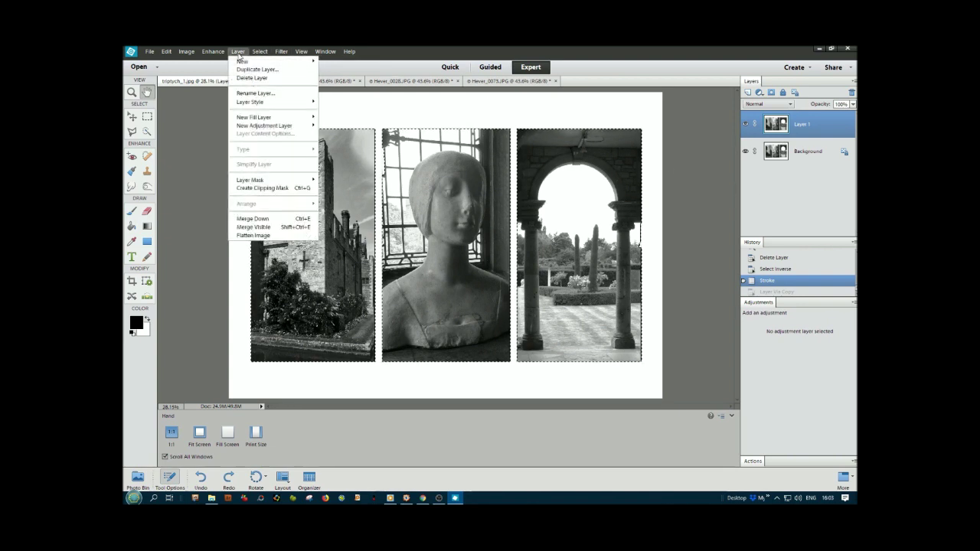
mouse_move(241, 60)
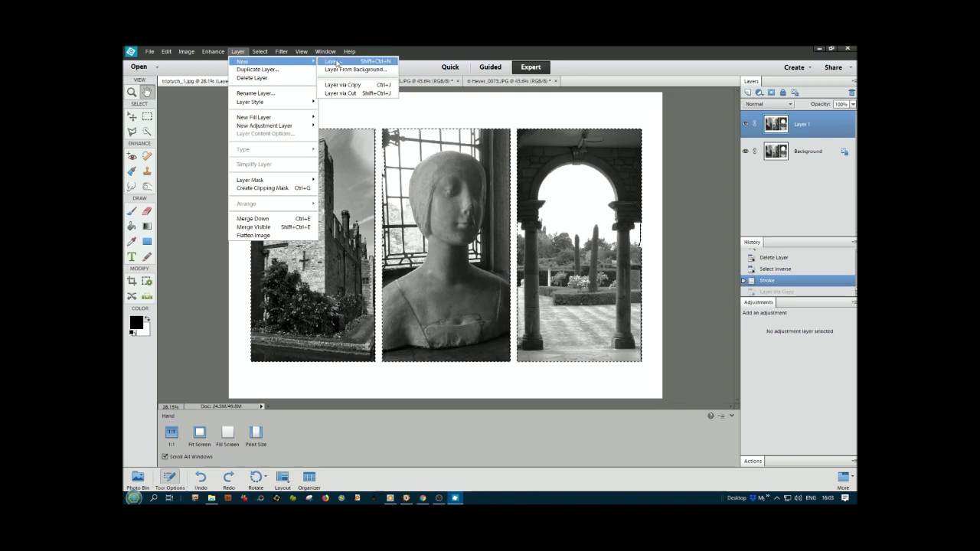
left_click(368, 86)
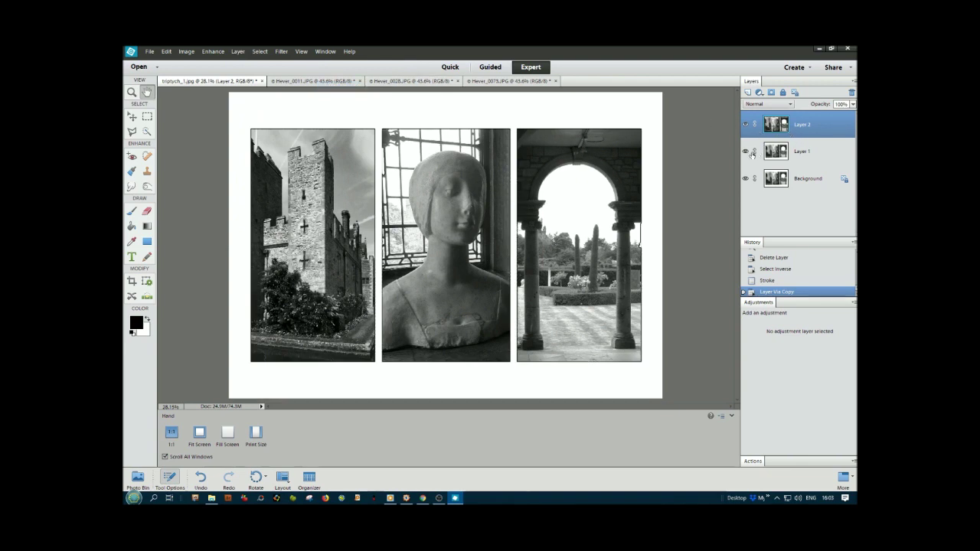
left_click(745, 151)
left_click(745, 179)
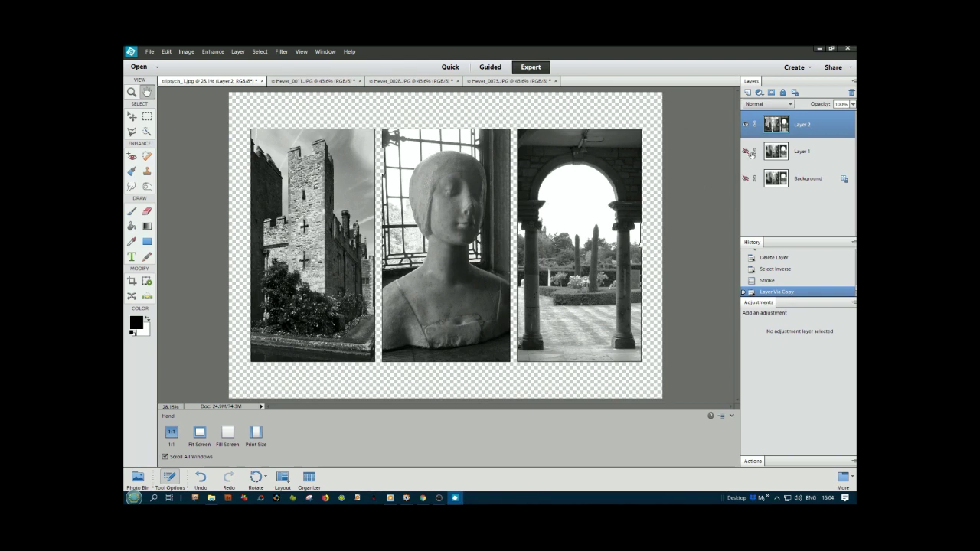
left_click(745, 151)
left_click(745, 178)
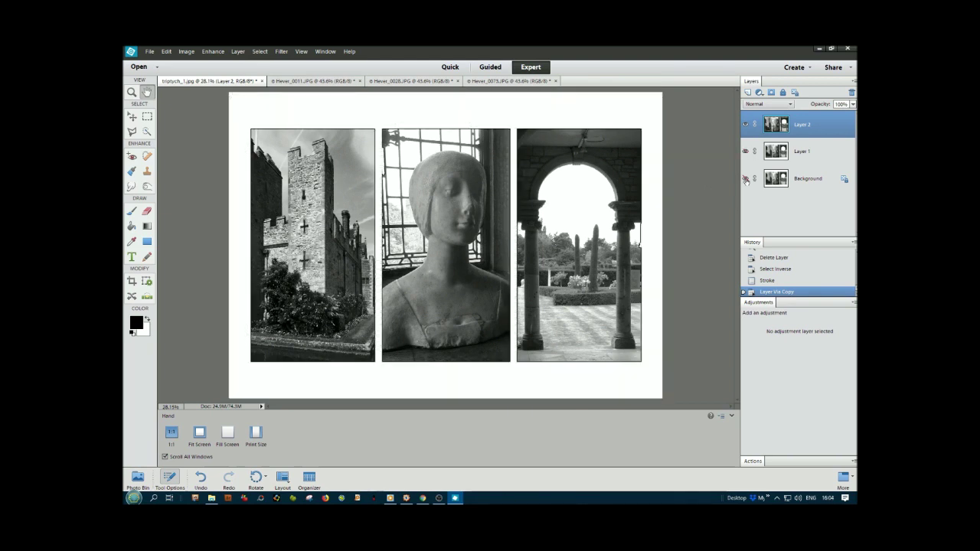
left_click(237, 52)
Give Layer 2 a drop shadow with 114 px size and a lower-right lighting angle
mouse_move(246, 102)
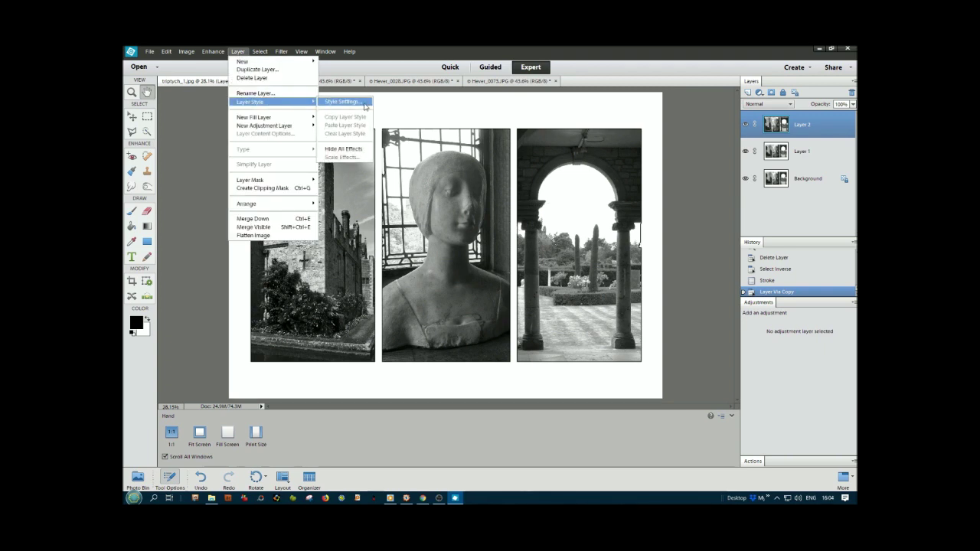
left_click(365, 106)
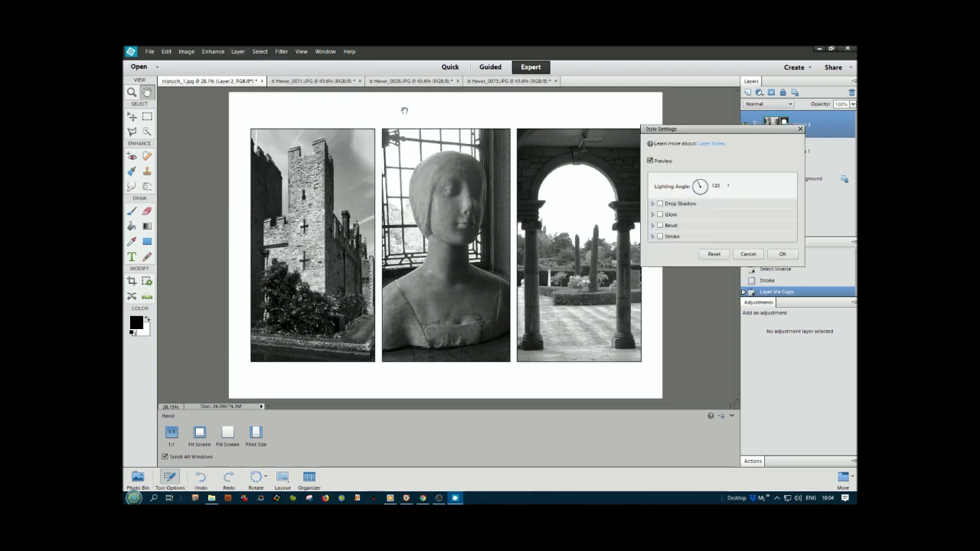
left_click(660, 203)
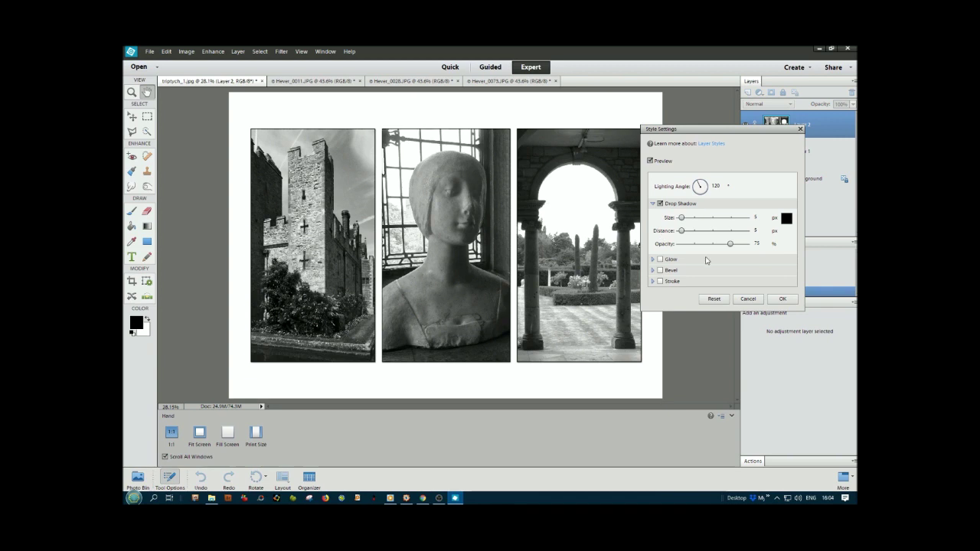
left_click_drag(681, 219, 705, 232)
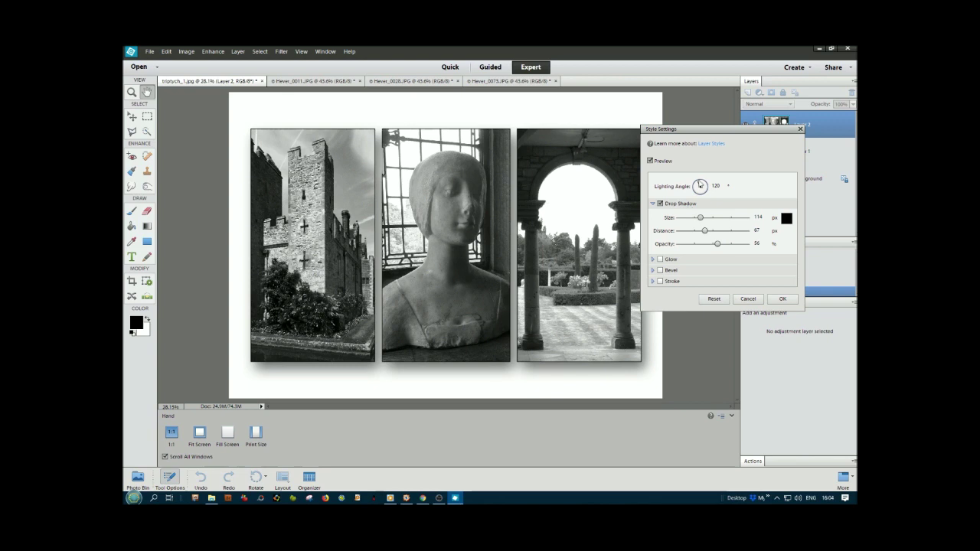
left_click_drag(699, 185, 618, 310)
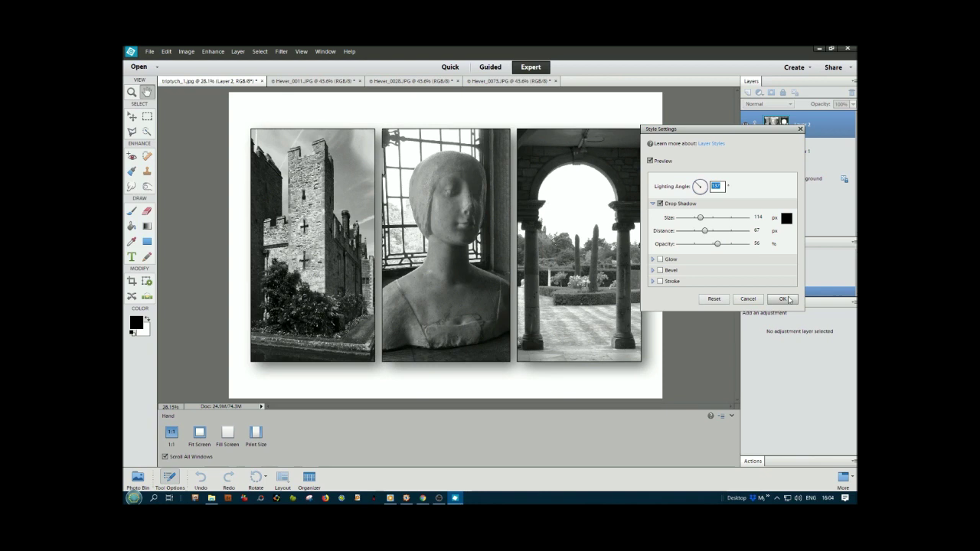
Try a bevel on the photos, remove it again, and apply the drop shadow style
left_click(660, 270)
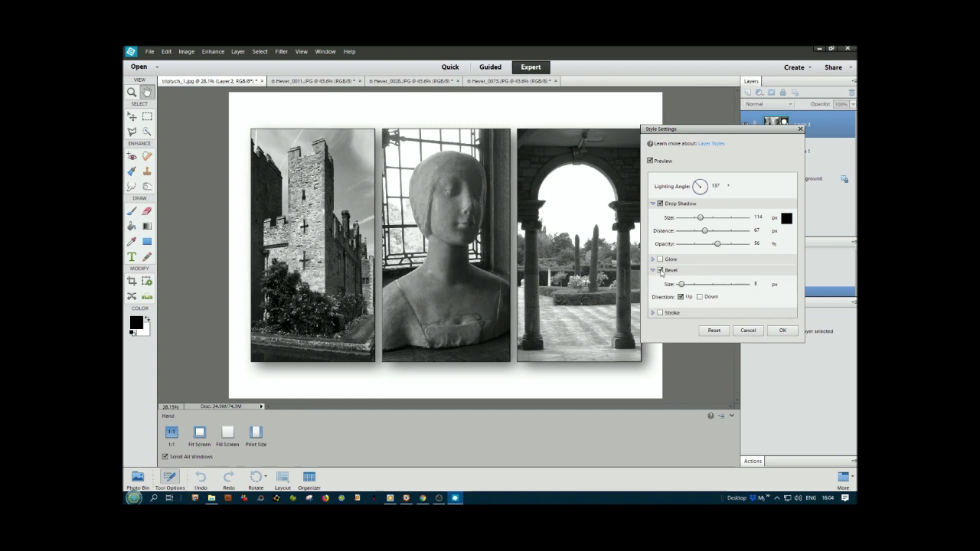
mouse_move(681, 284)
left_mouse_down()
mouse_move(707, 284)
mouse_move(668, 280)
left_mouse_up()
left_click(659, 271)
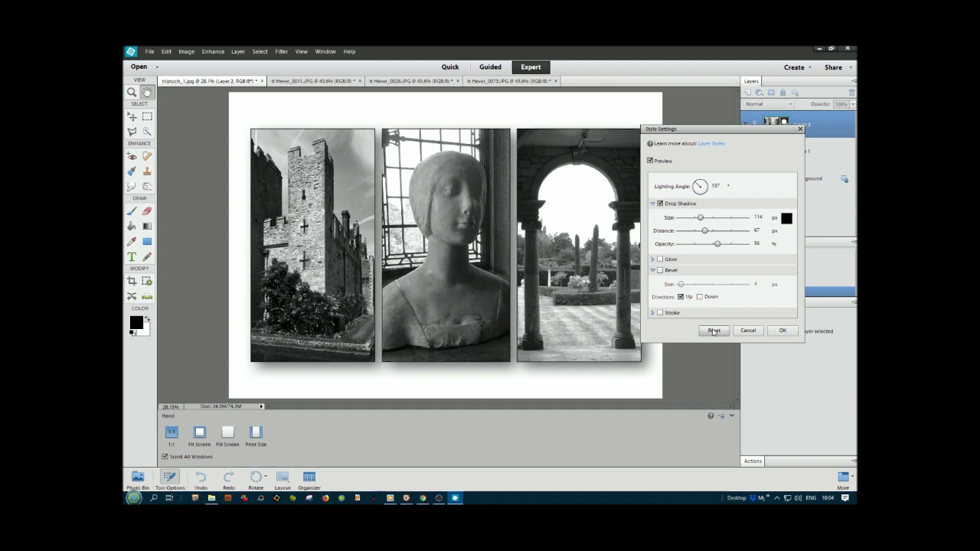
left_click(779, 331)
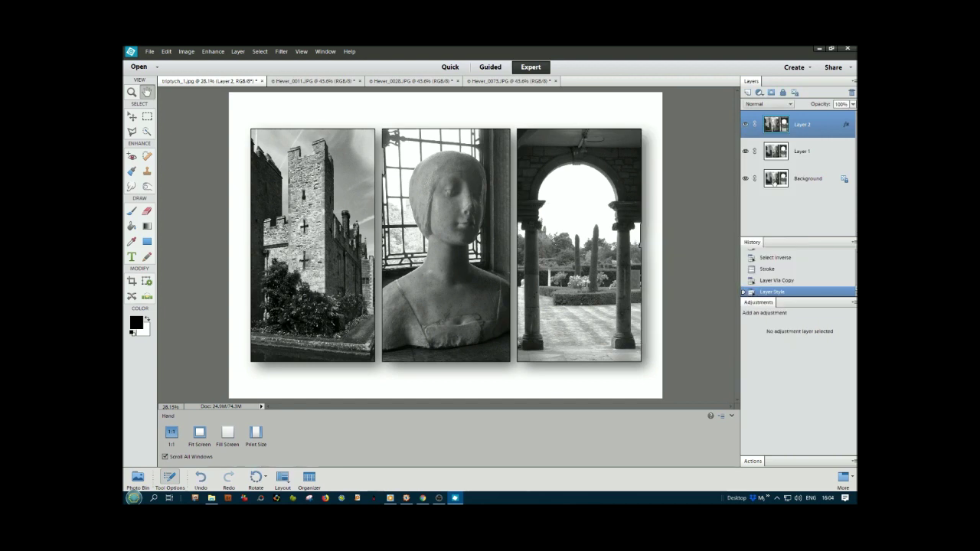
left_click(774, 182)
Start a pattern fill on Layer 1, loading the Artist Surfaces pattern library
left_click(771, 153)
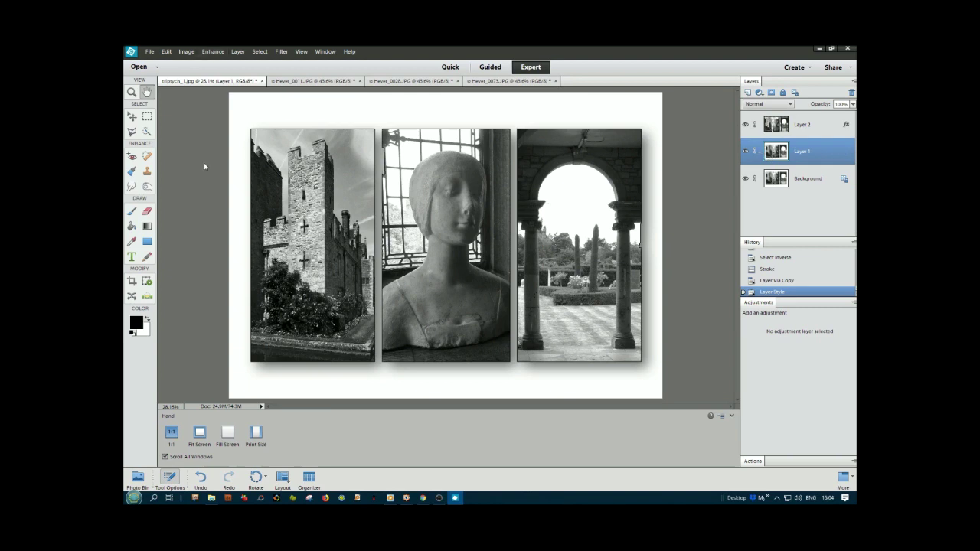
left_click(166, 52)
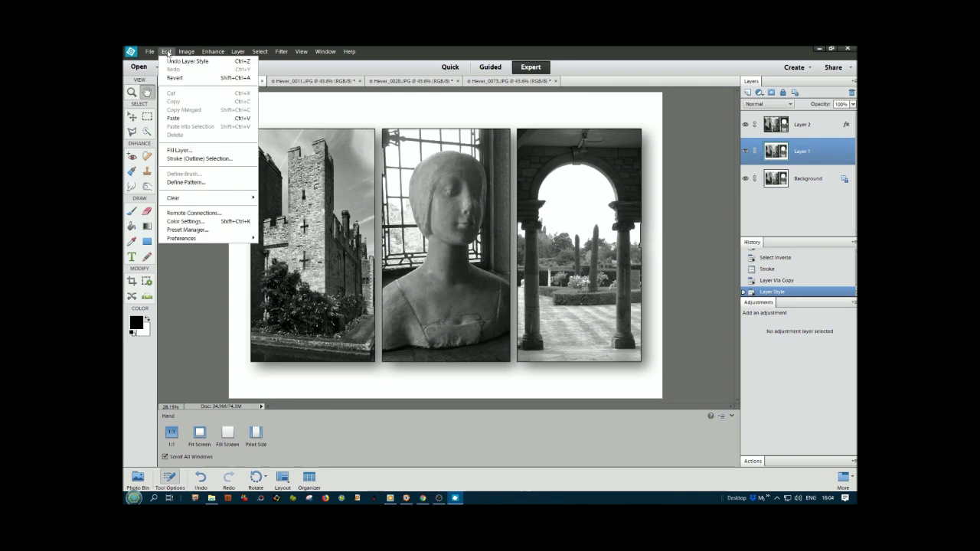
left_click(175, 151)
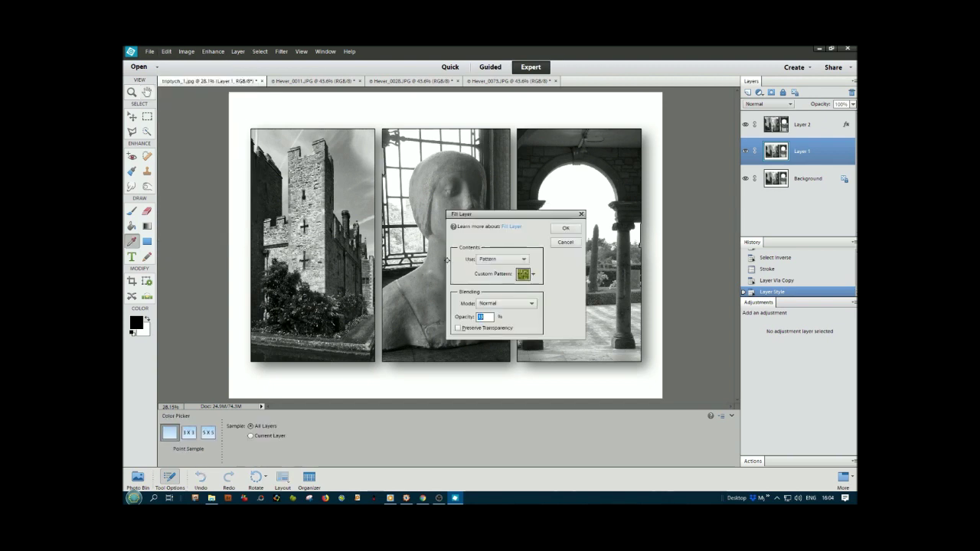
left_click(535, 276)
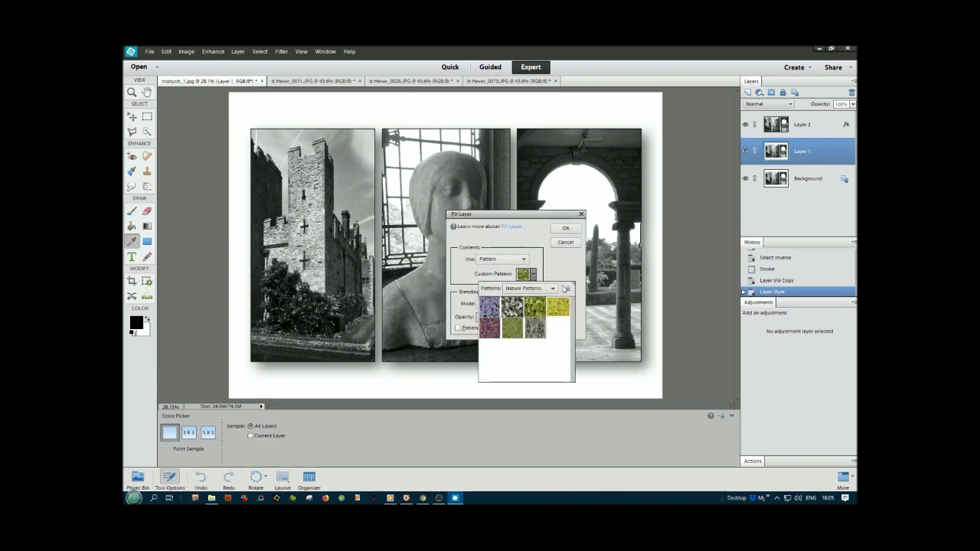
left_click(553, 291)
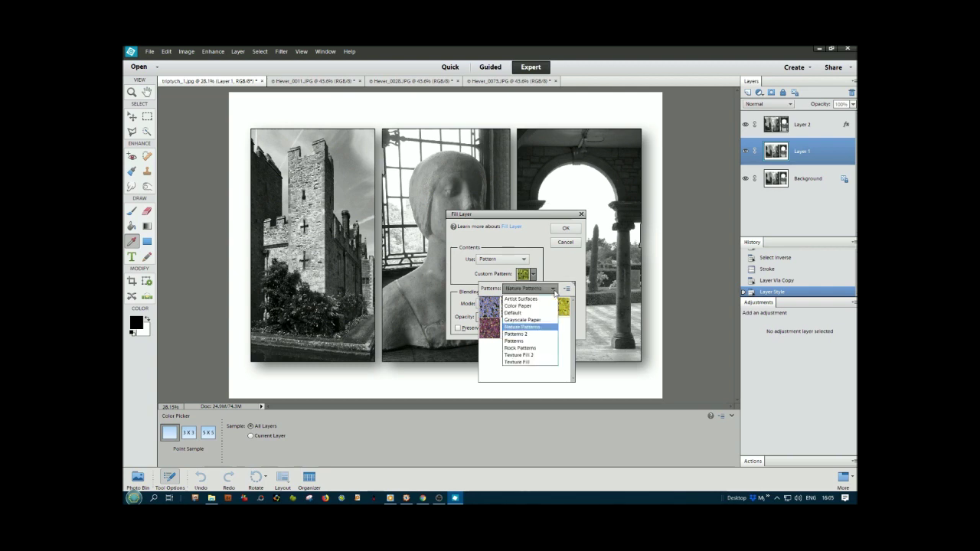
left_click(534, 299)
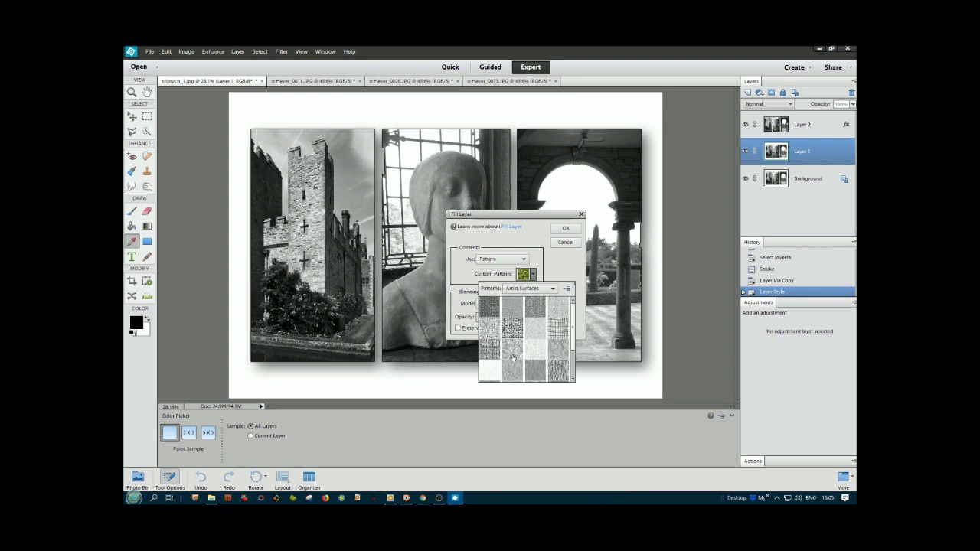
Choose the crosshatch grid pattern and lower the fill opacity to about 57%
scroll(542, 340, "down", 3)
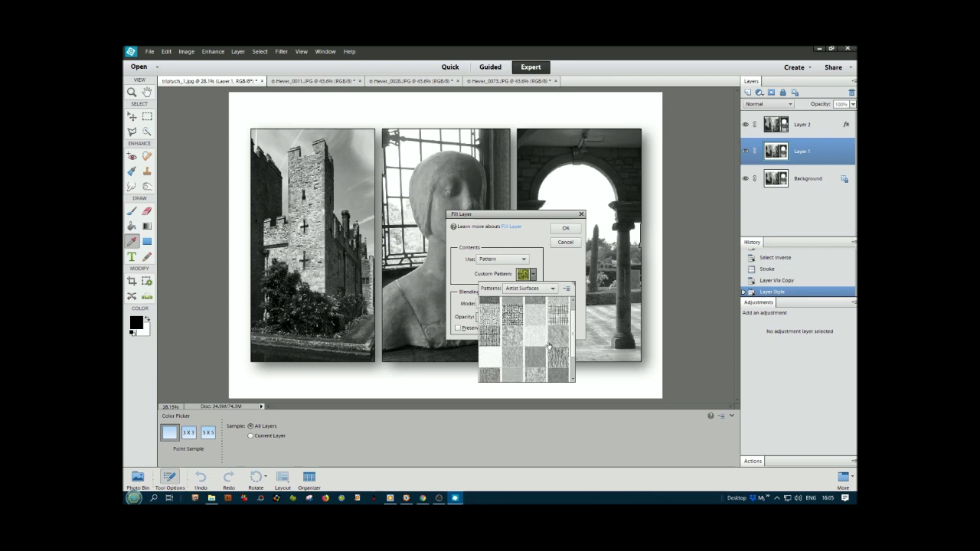
scroll(548, 347, "up", 1)
left_click(556, 329)
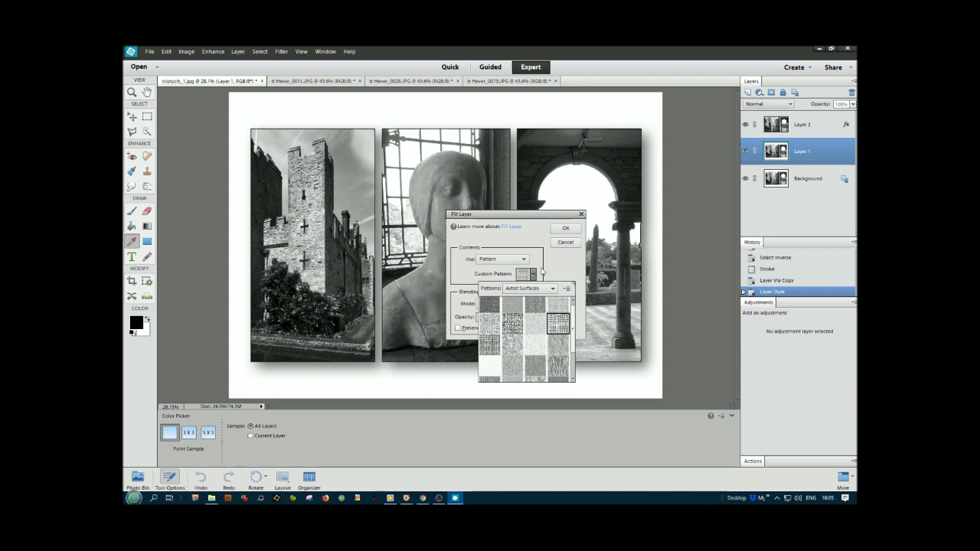
left_click(542, 270)
double_click(482, 316)
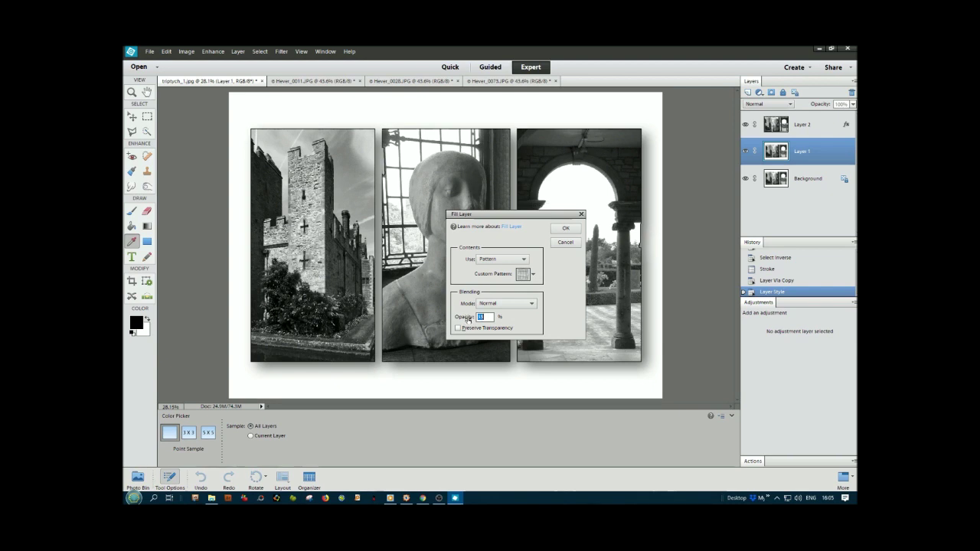
left_click_drag(467, 319, 473, 319)
left_click(472, 318)
Apply the pattern fill and flatten the image into a single Background layer
left_click(566, 229)
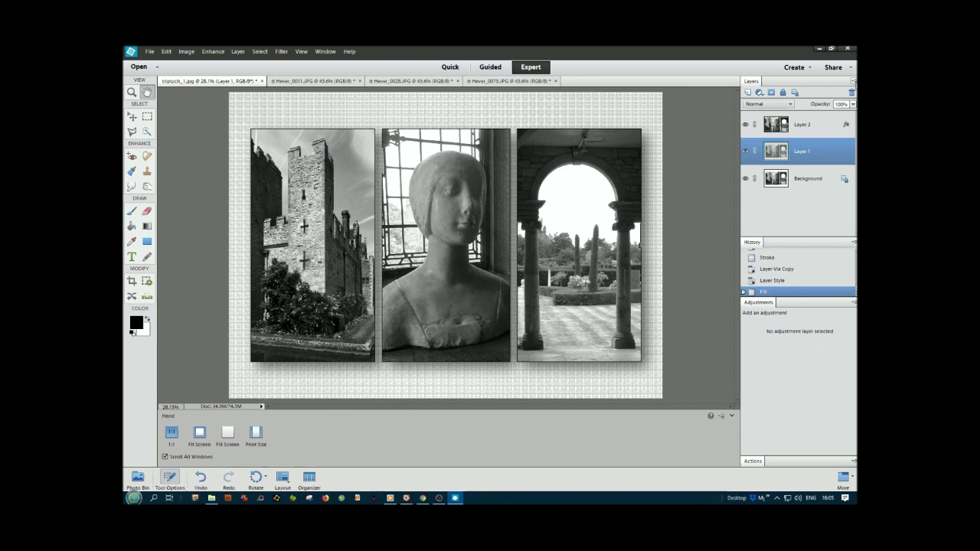
left_click(852, 81)
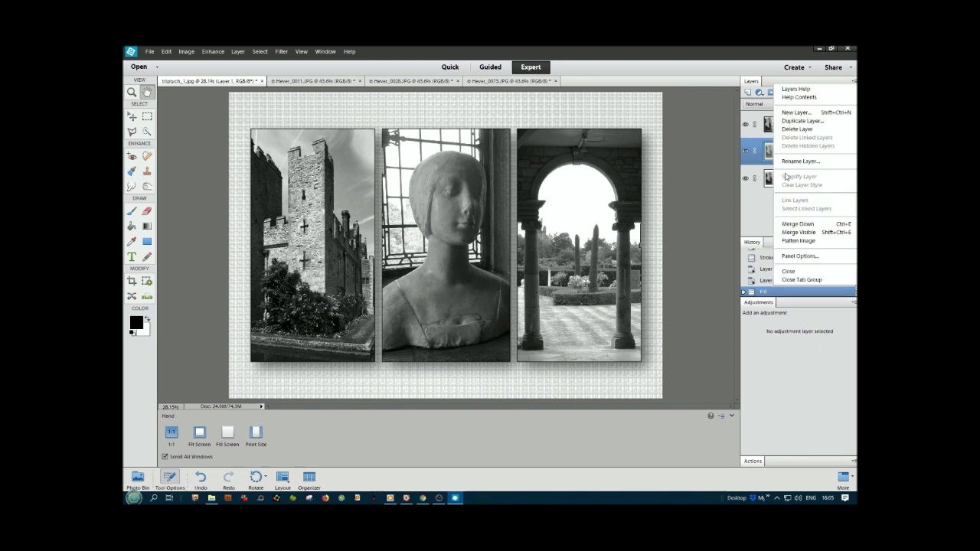
left_click(798, 241)
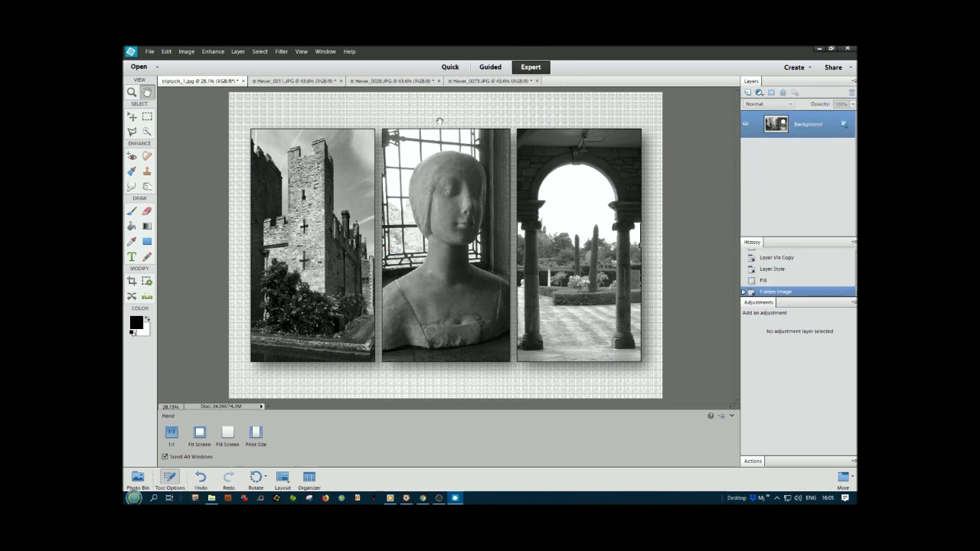